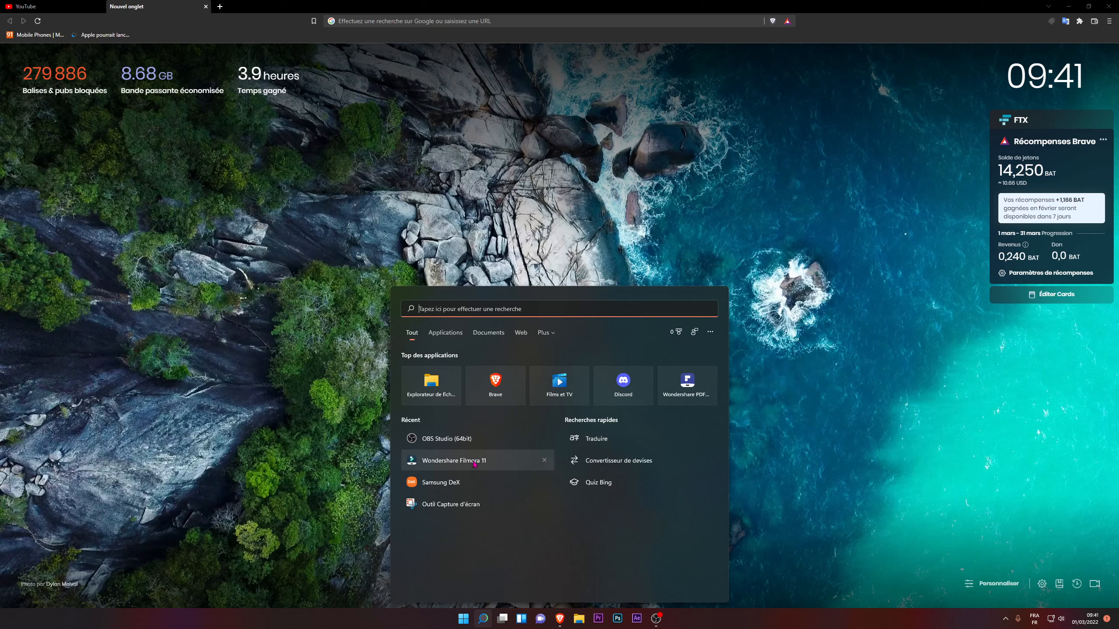
# Launch Wondershare Filmora 11 and look over the Académie des Créateurs tutorials and the Mode instantané video templates
pyautogui.click(445, 460)
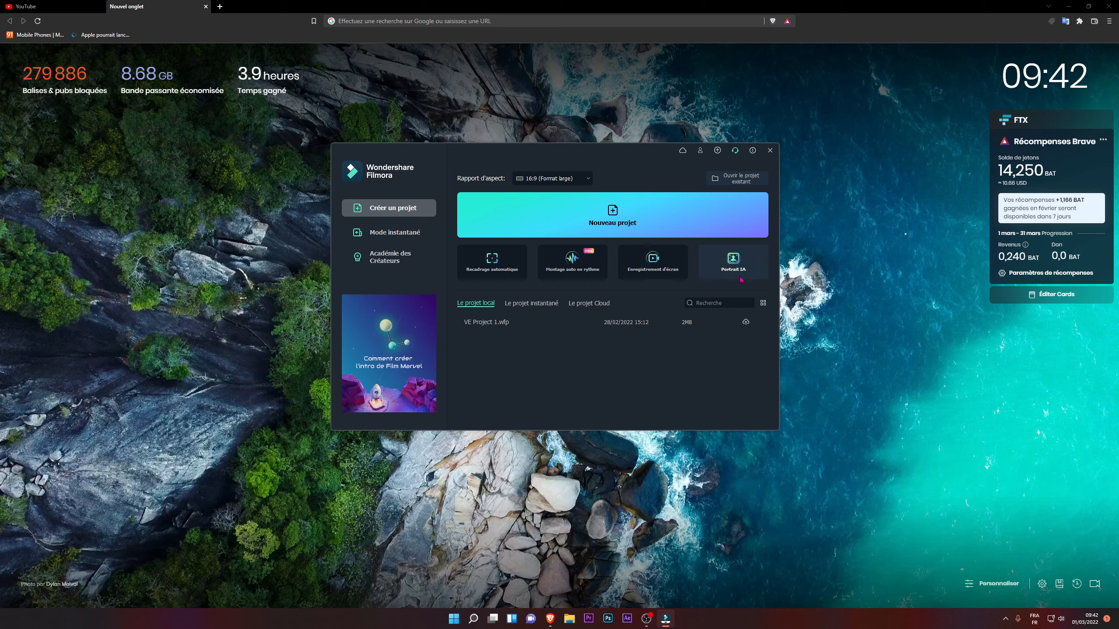
pyautogui.click(387, 263)
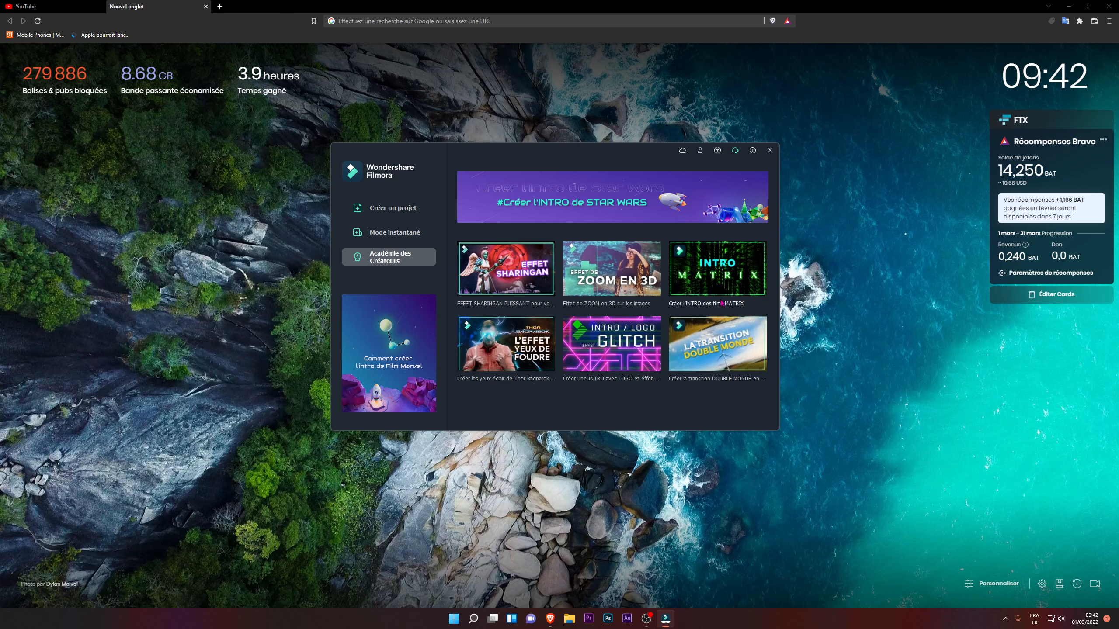
pyautogui.click(373, 234)
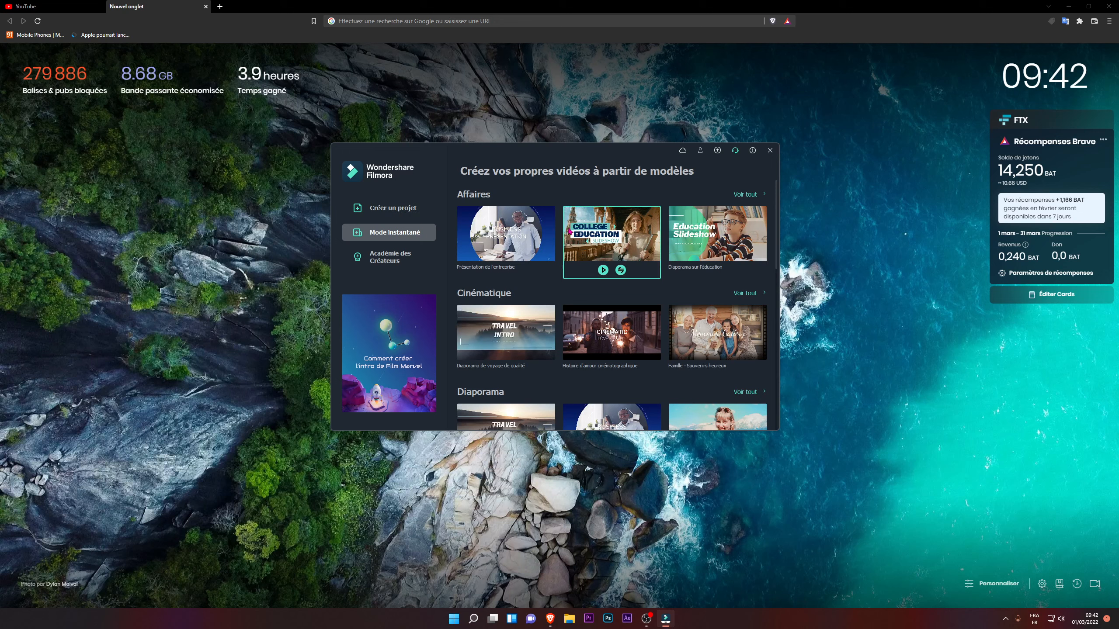
pyautogui.moveTo(712, 277)
pyautogui.scroll(-5, 603, 337)
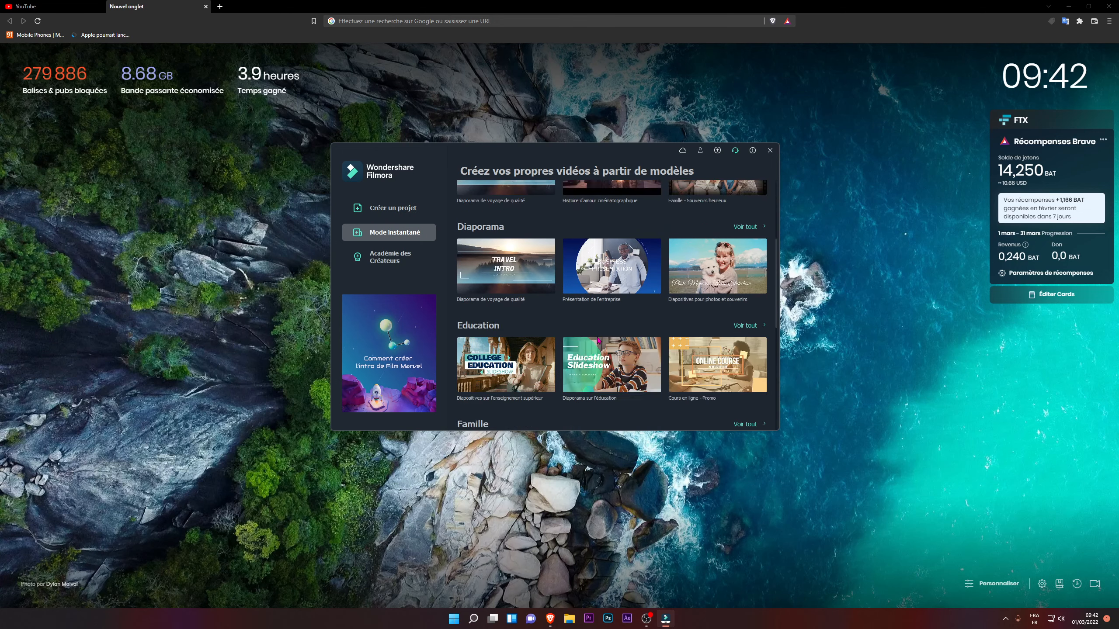
pyautogui.click(421, 232)
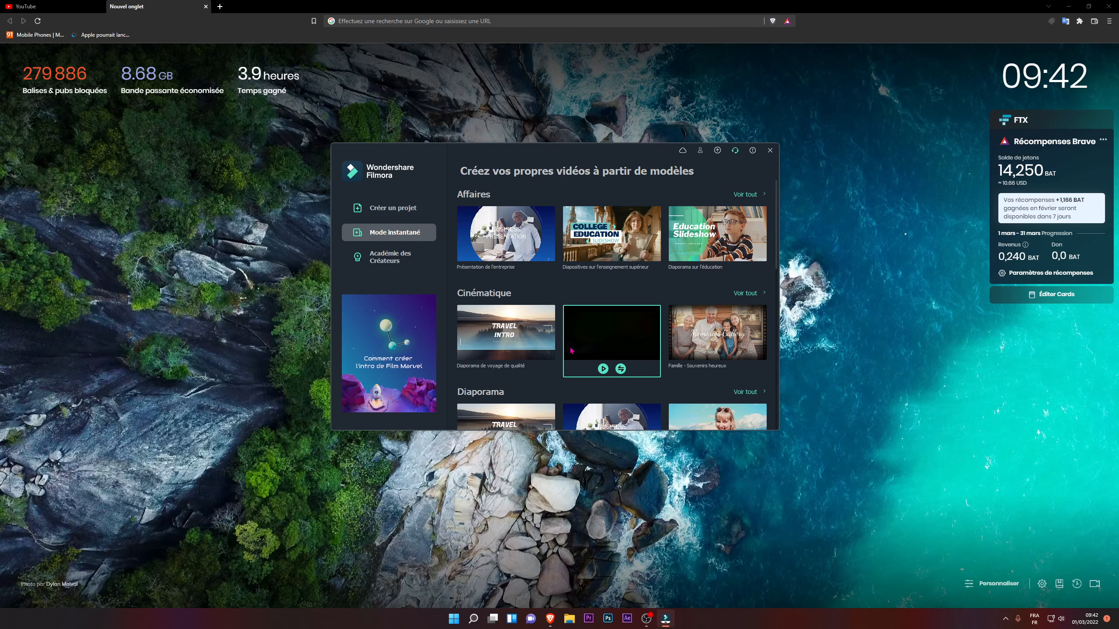
# Create a new project in the 16:9 (Format large) aspect ratio
pyautogui.click(393, 210)
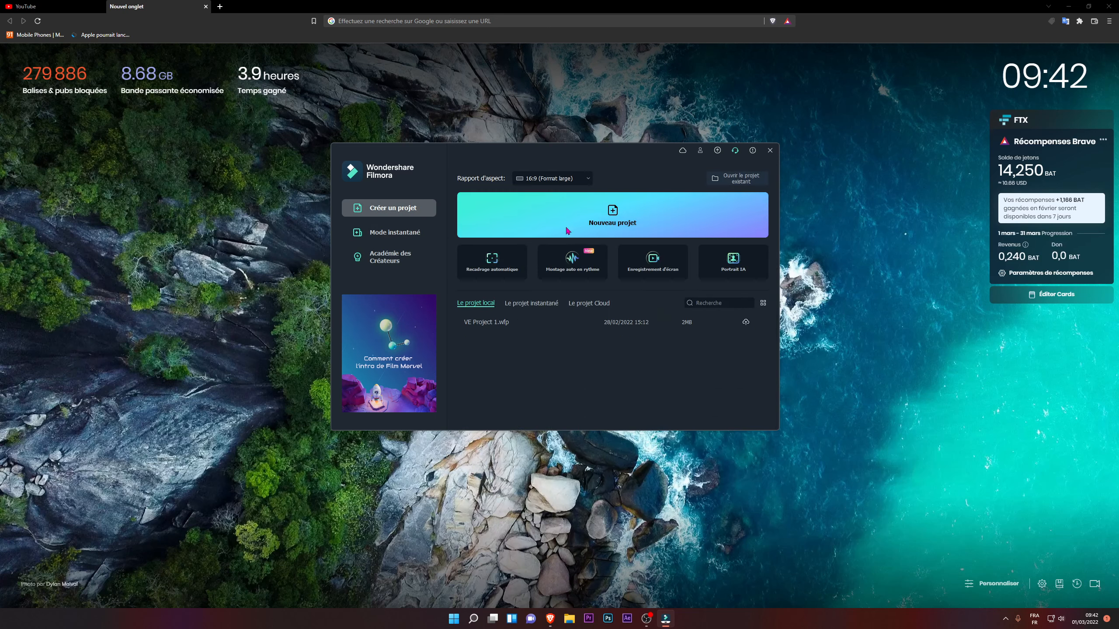
pyautogui.click(634, 222)
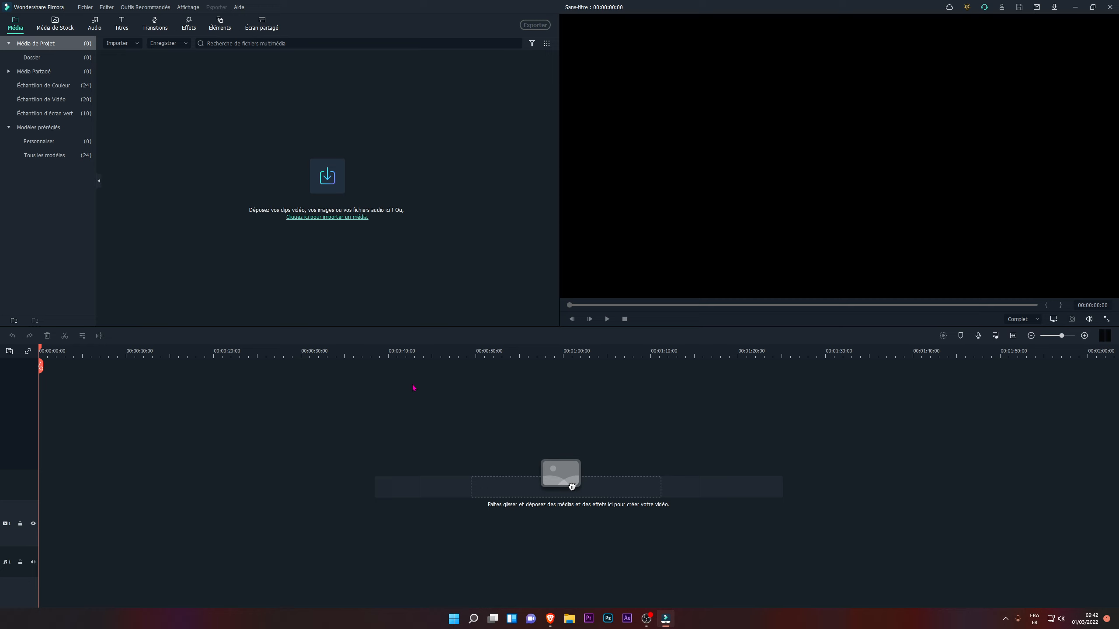
# Look through the stock media offered by GIPHY, Pixabay and Unsplash
pyautogui.click(67, 26)
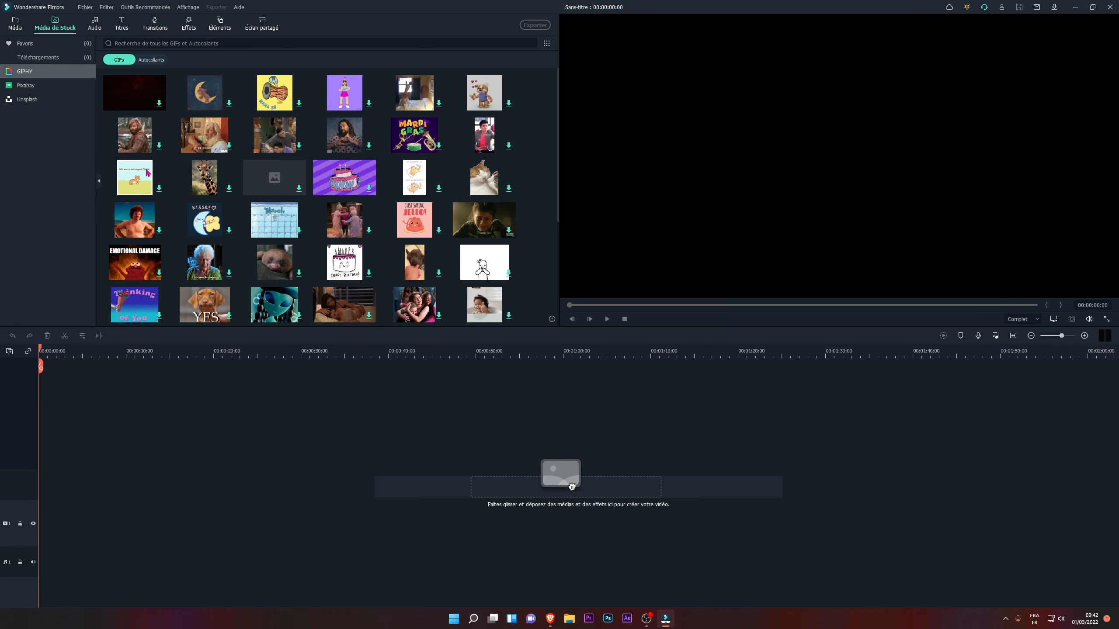
pyautogui.click(39, 88)
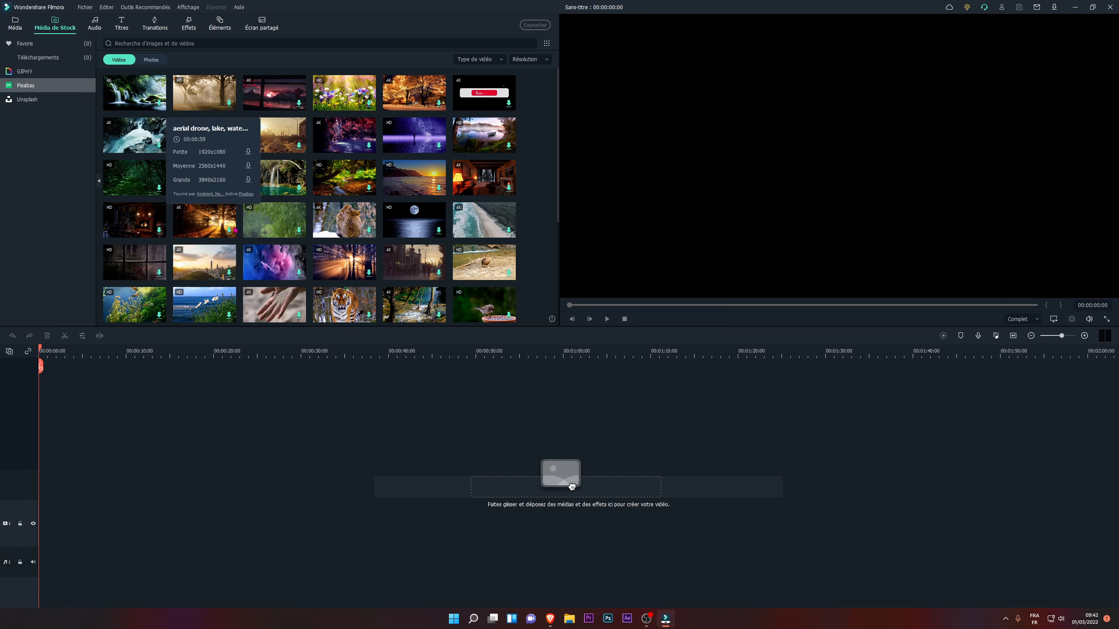
pyautogui.scroll(-5, 156, 199)
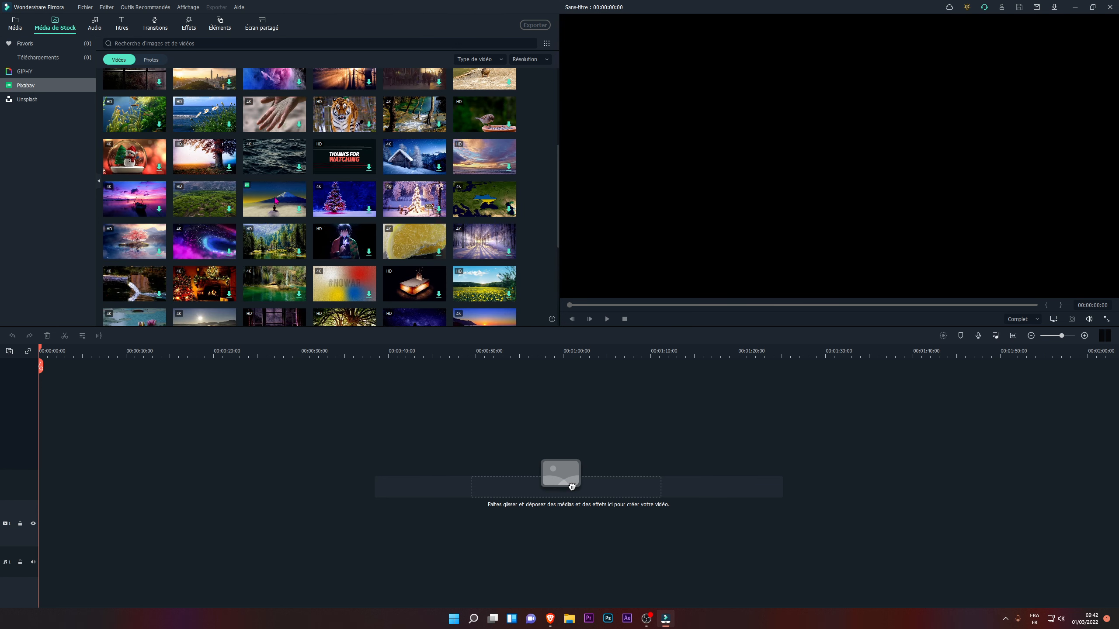
pyautogui.scroll(-5, 276, 200)
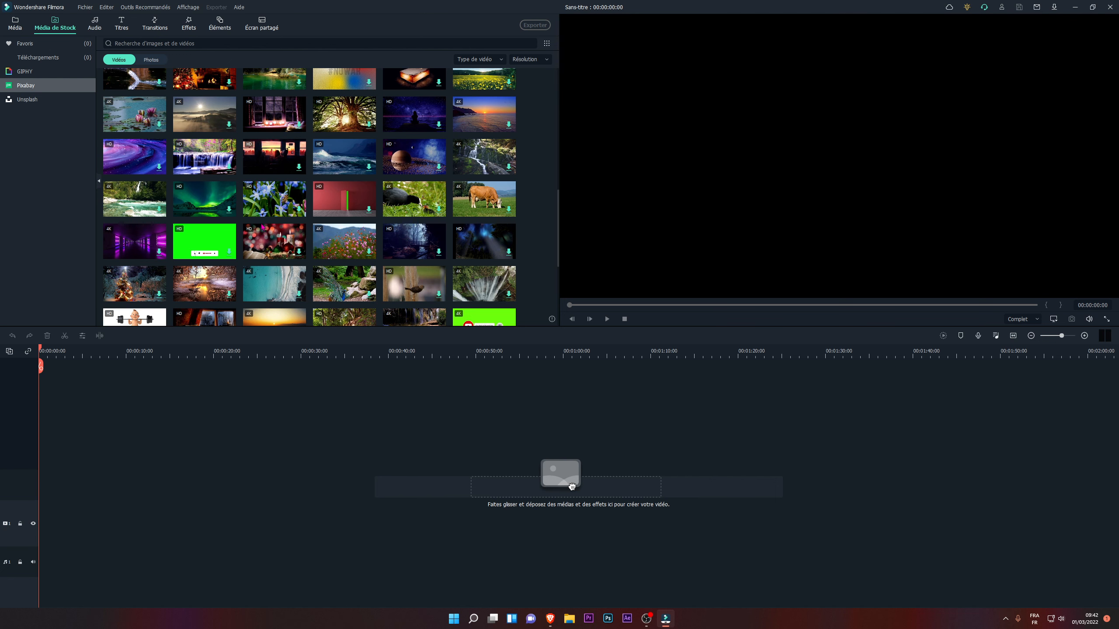
pyautogui.scroll(10, 265, 245)
pyautogui.click(41, 102)
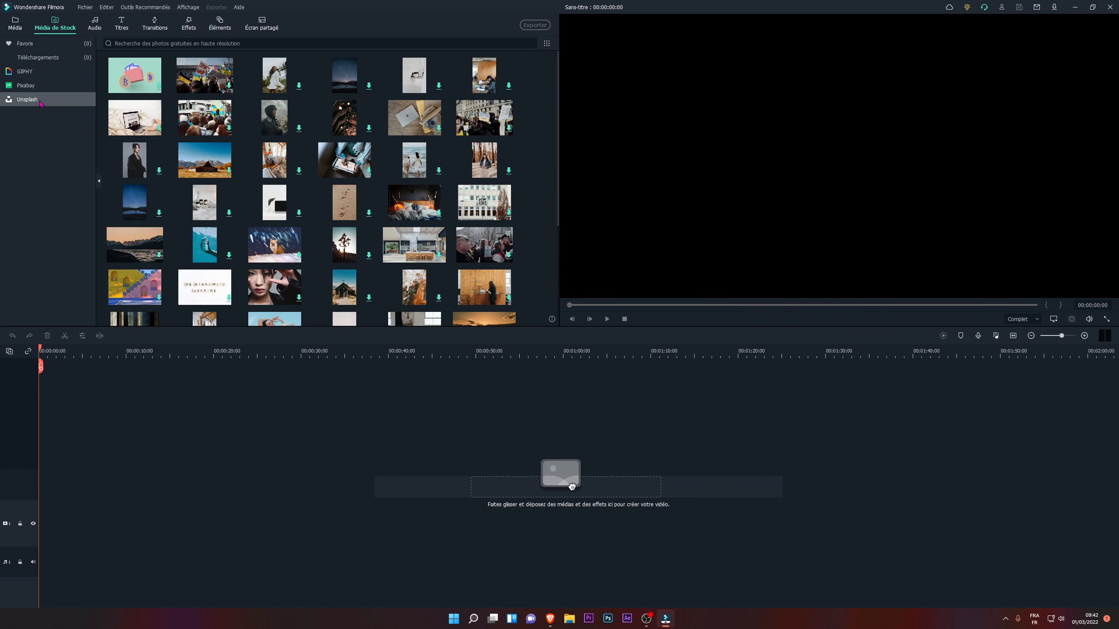
# Look through the downloaded and recommended tracks in the audio library
pyautogui.click(98, 28)
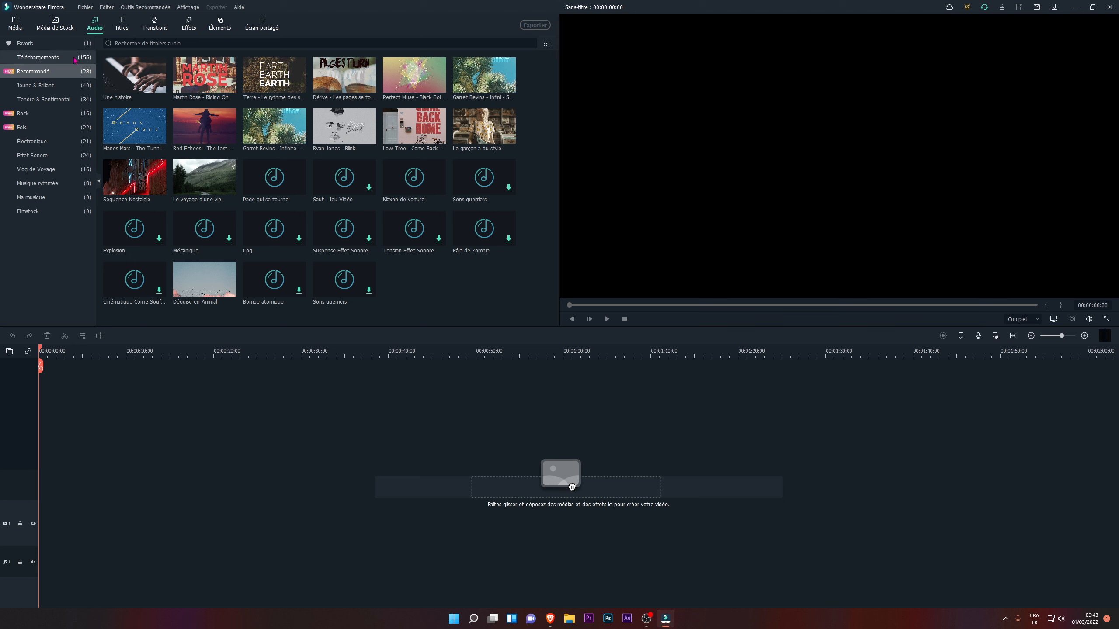
pyautogui.click(75, 59)
pyautogui.scroll(-5, 223, 252)
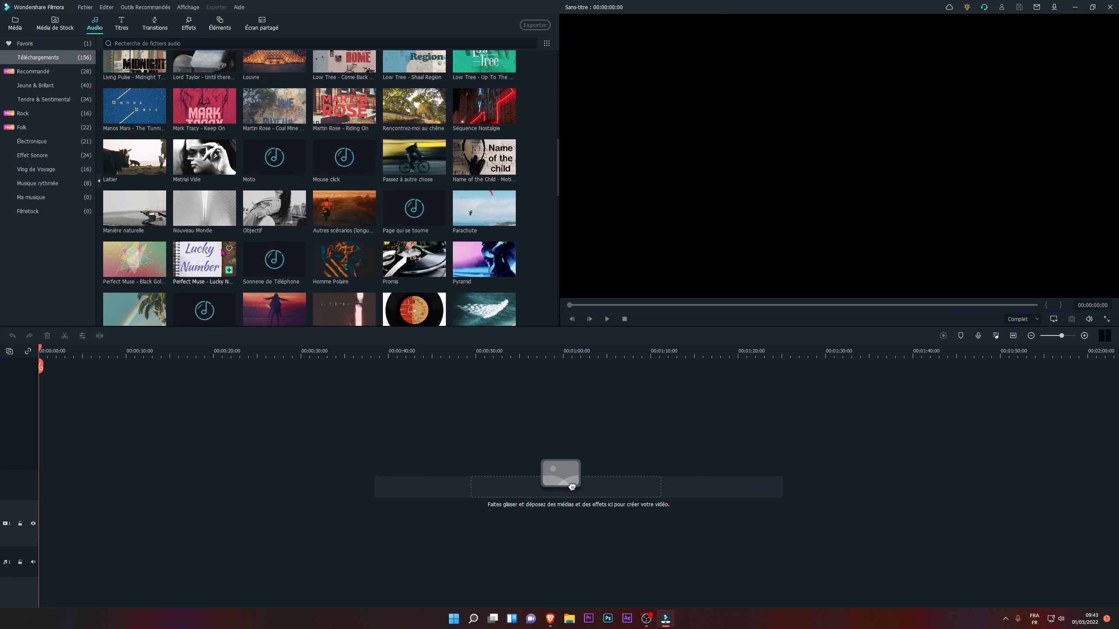
pyautogui.scroll(-10, 222, 252)
pyautogui.click(33, 71)
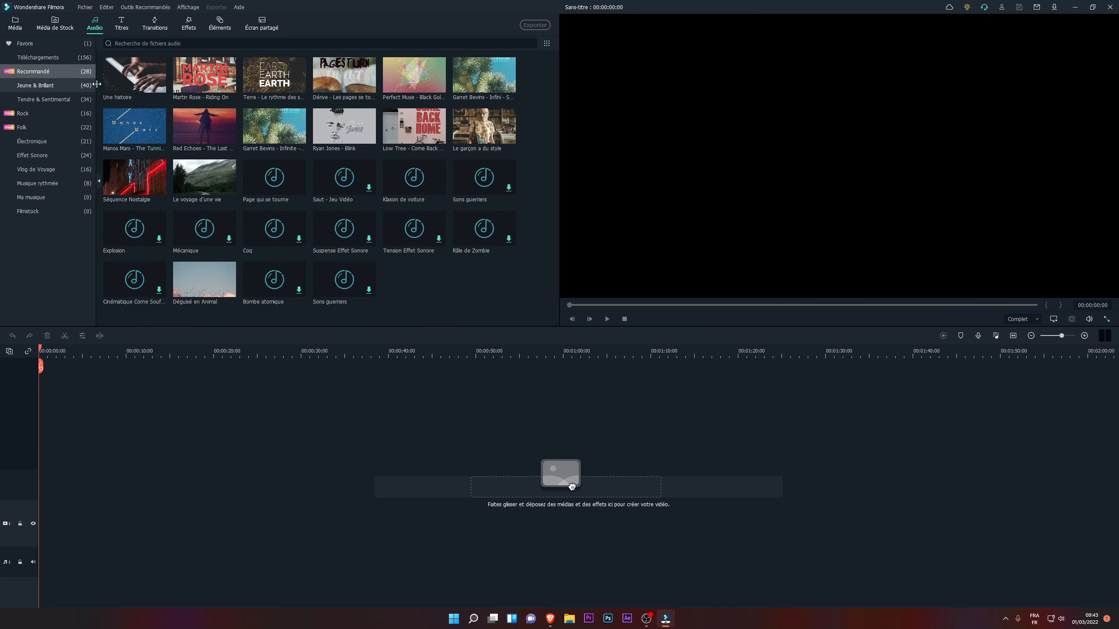
# Browse the recommended titles and preview the Tiers inférieur_14 lower third
pyautogui.click(125, 28)
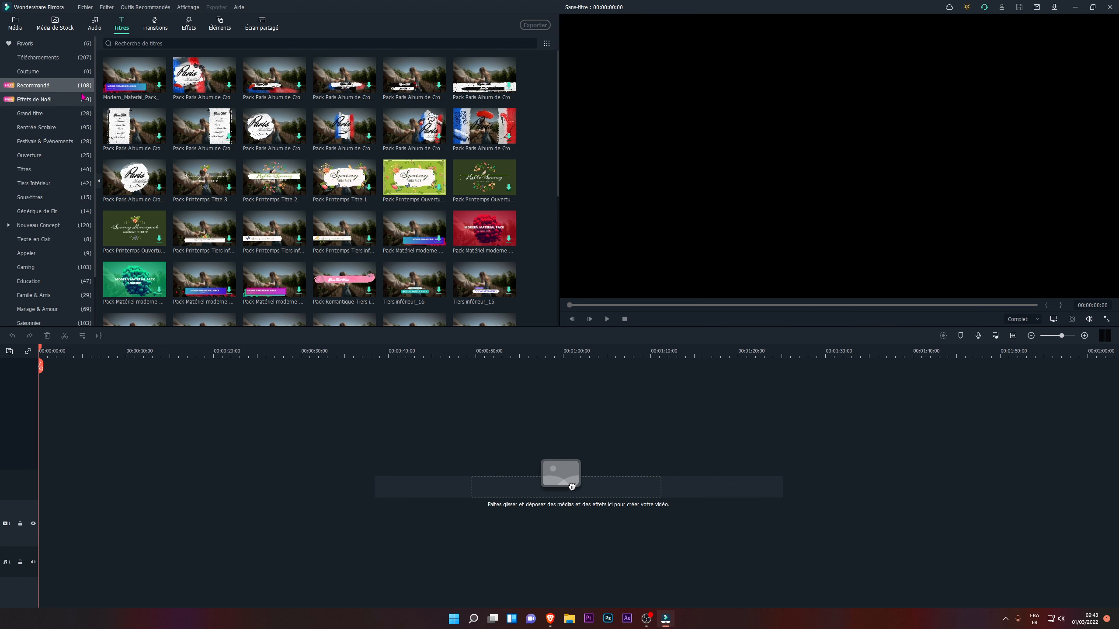
pyautogui.scroll(-3, 191, 186)
pyautogui.click(131, 172)
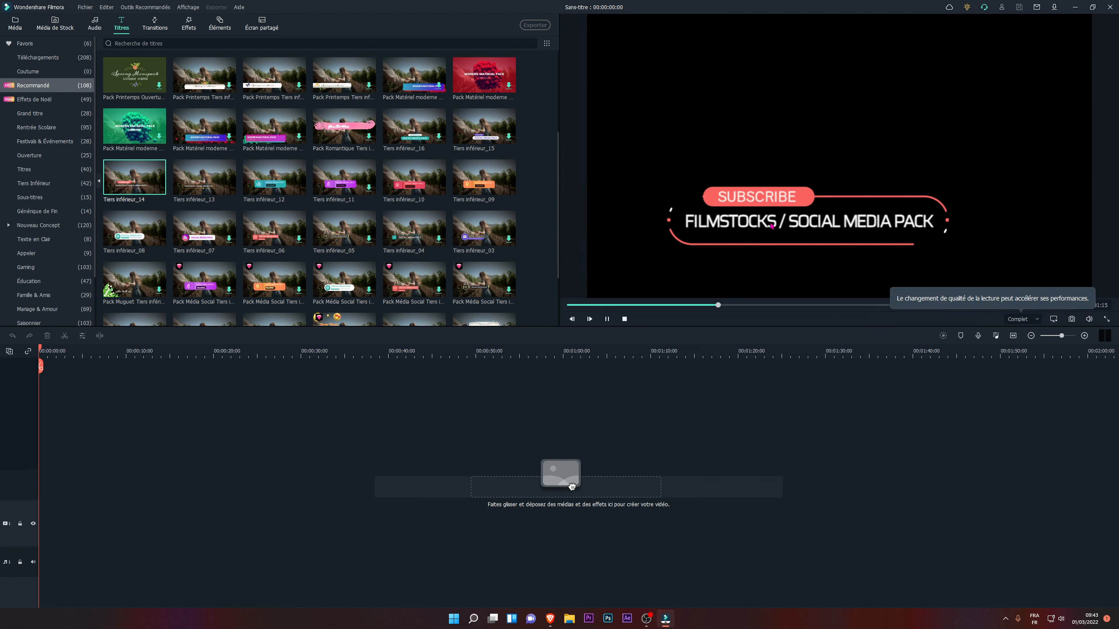
pyautogui.scroll(3, 308, 185)
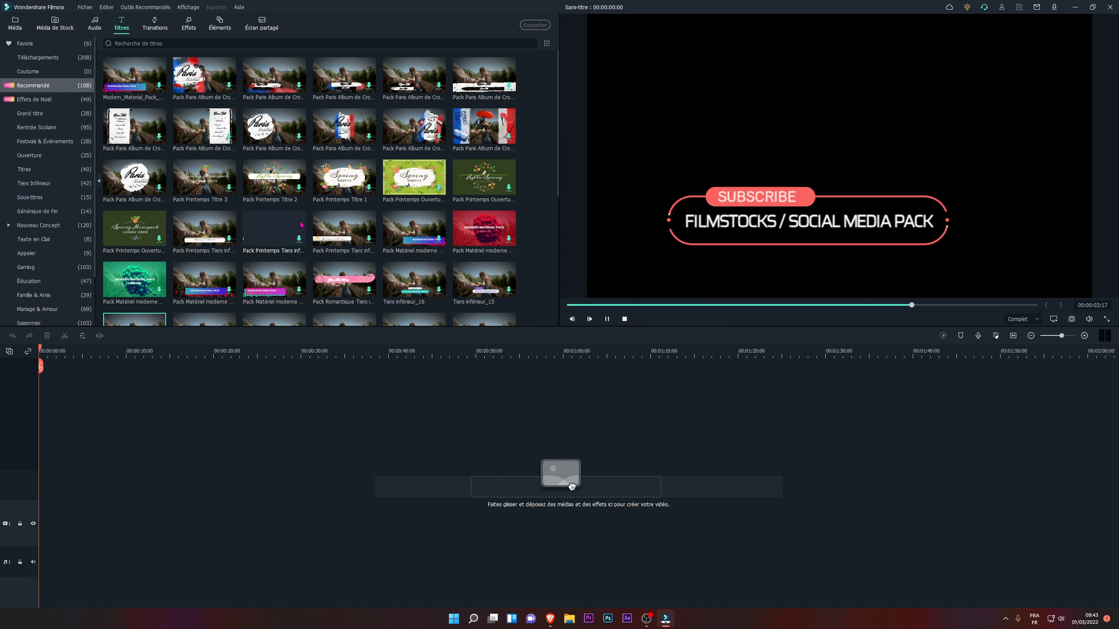
pyautogui.scroll(-5, 243, 248)
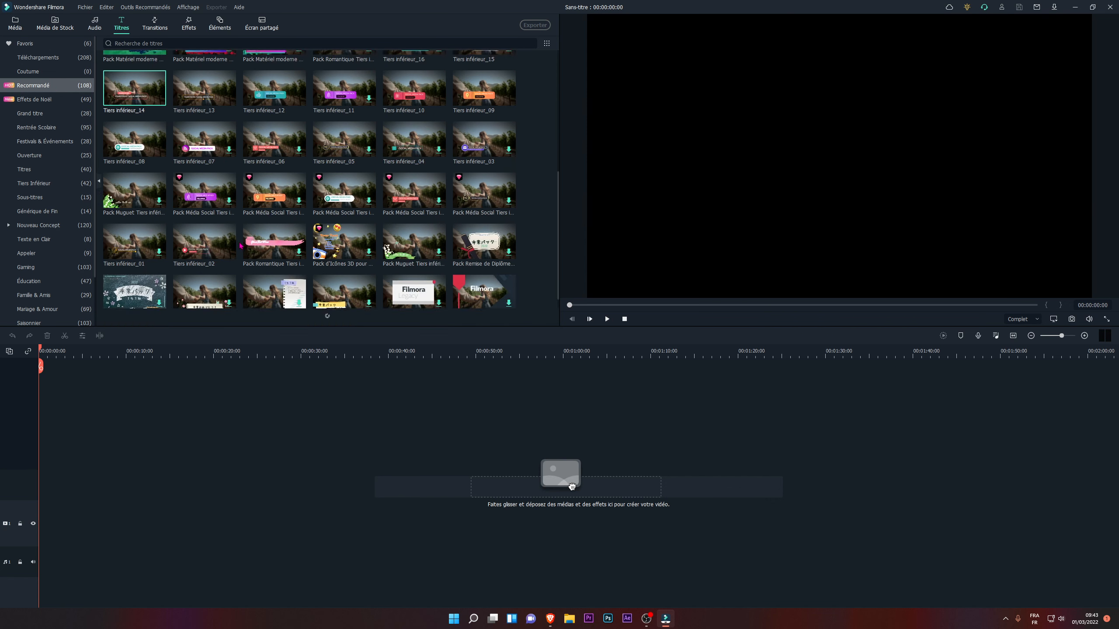
pyautogui.scroll(5, 381, 145)
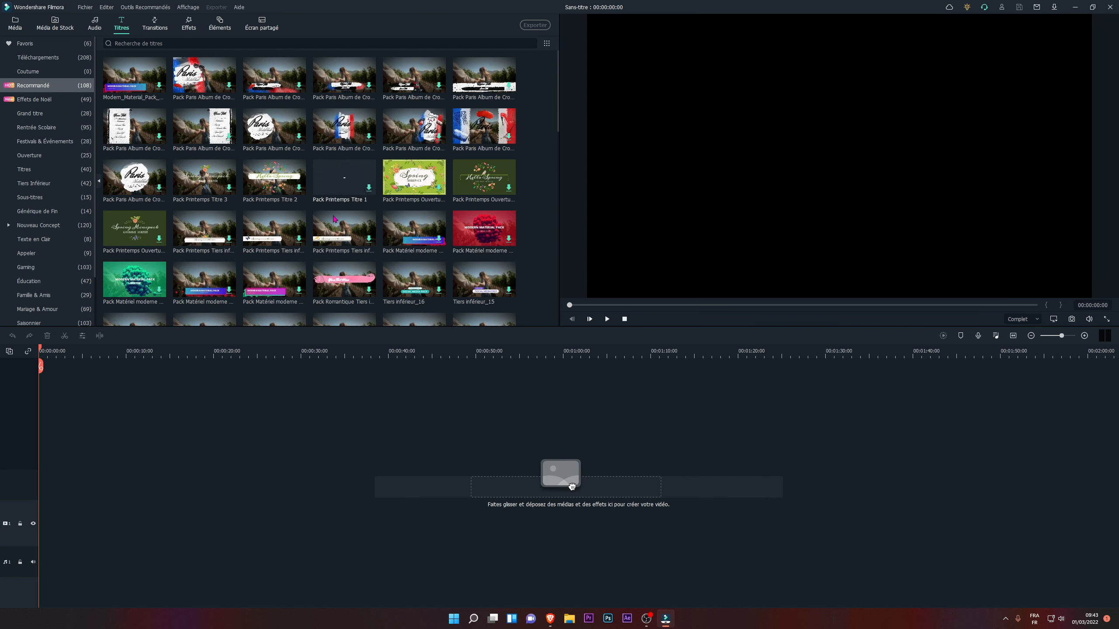
pyautogui.scroll(-5, 244, 218)
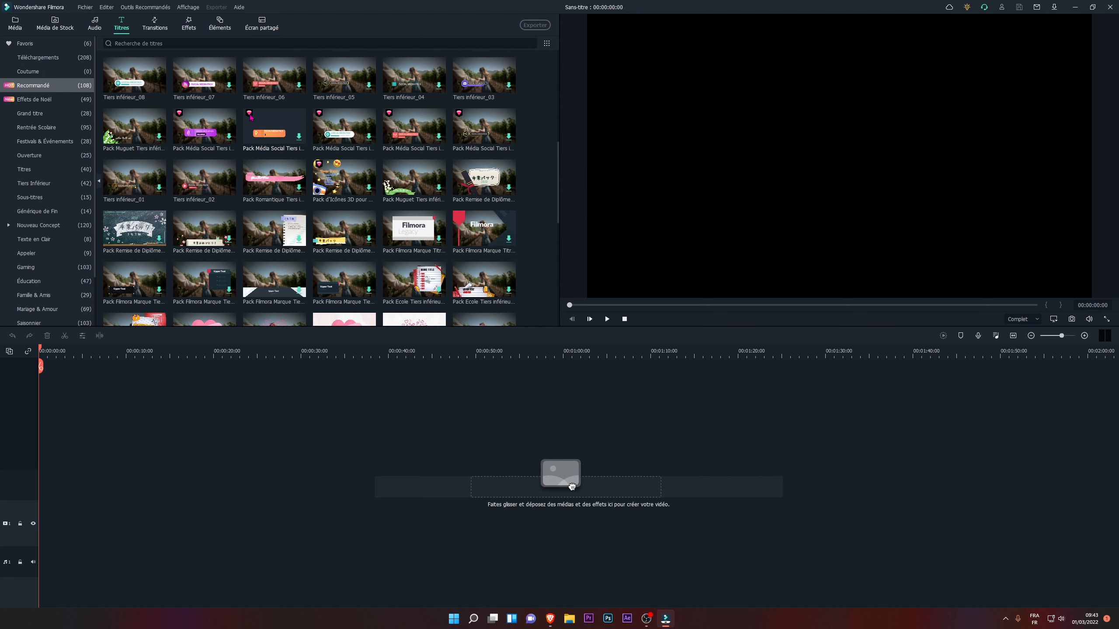
# Preview the orange Pack Média Social lower third and look over more of the recommended titles
pyautogui.click(290, 130)
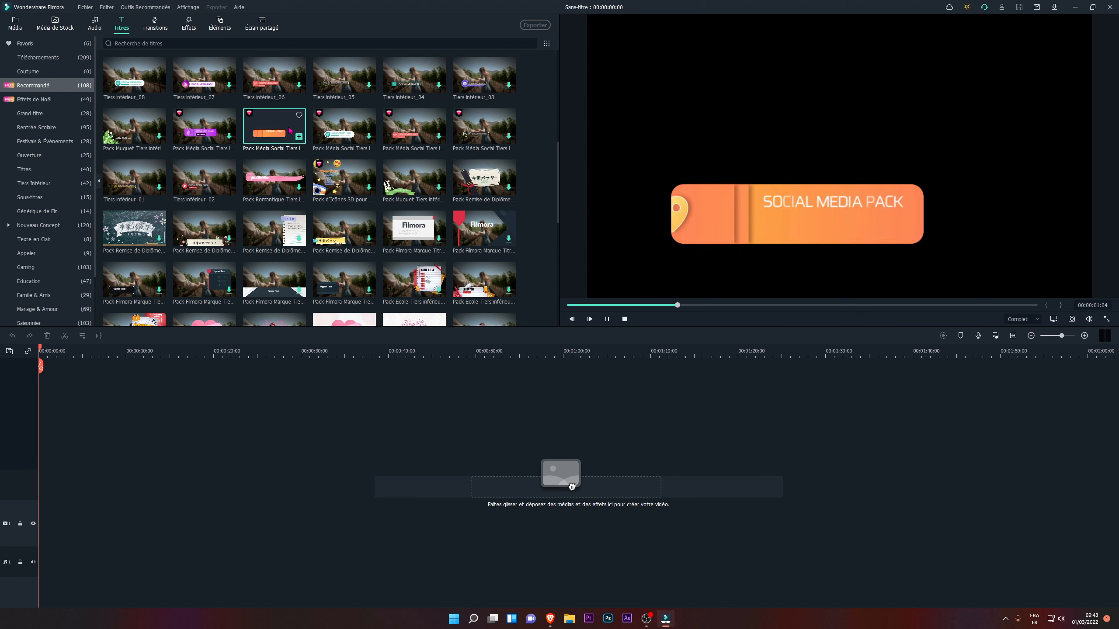
pyautogui.scroll(-10, 290, 176)
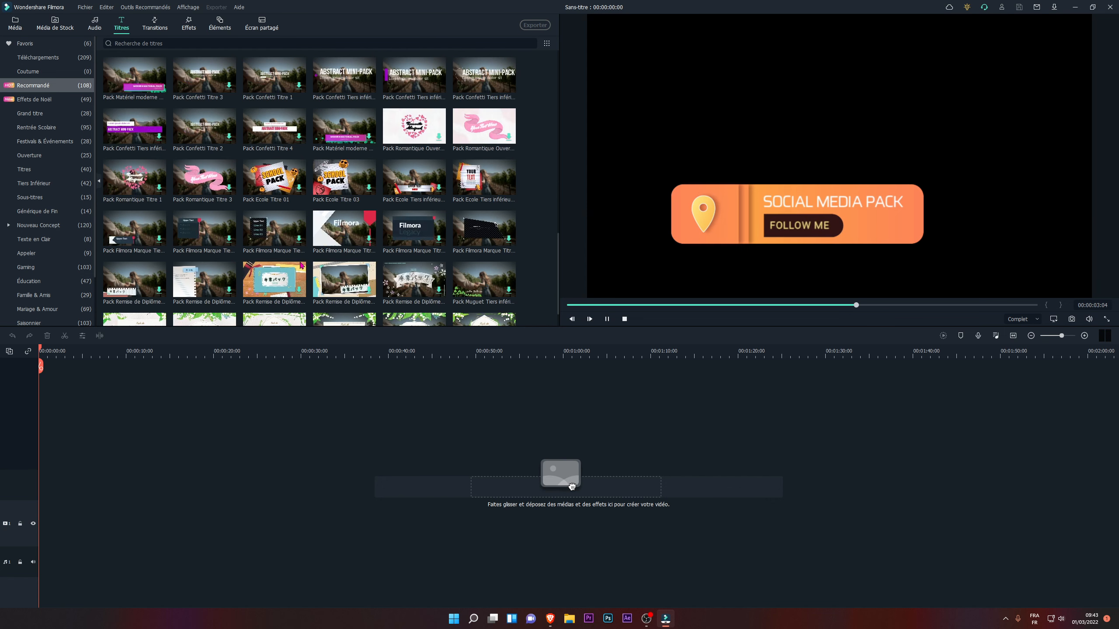
pyautogui.scroll(5, 290, 227)
# Look through the Filmstock title packs, including Wedding Ive, Shake It Up, Retro Shapes, Modern Material and Easter Pack
pyautogui.scroll(-2, 36, 264)
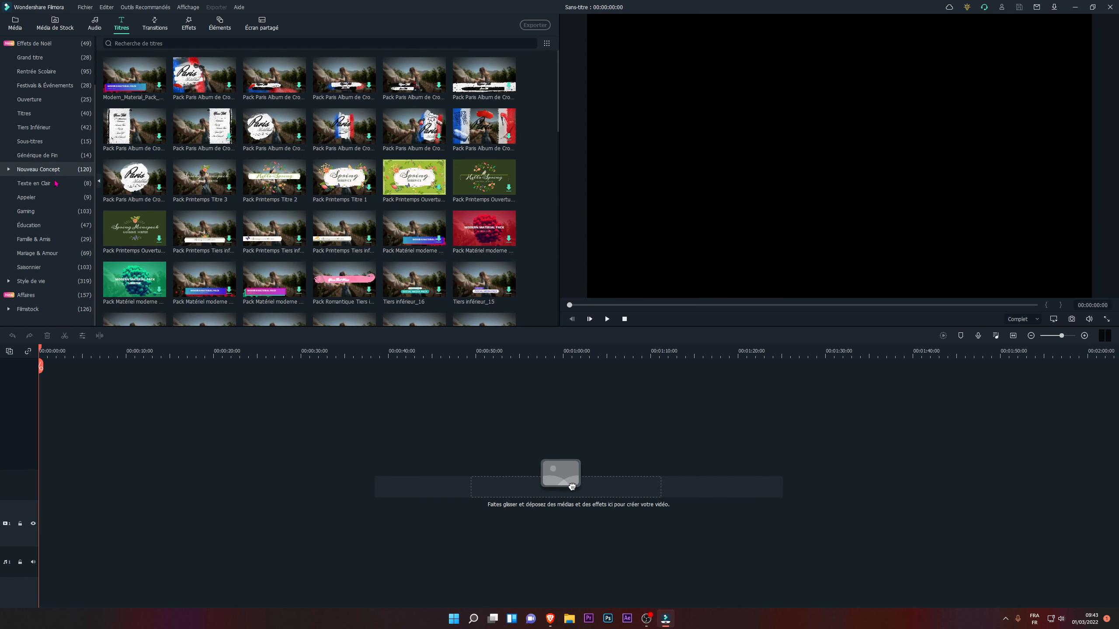
pyautogui.click(27, 309)
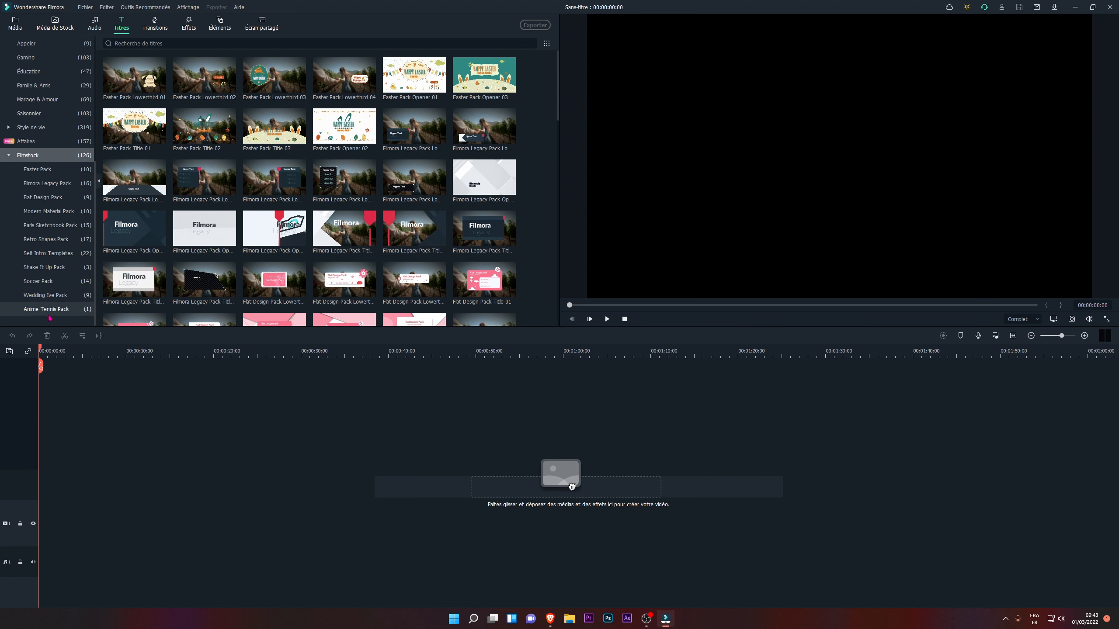
pyautogui.click(48, 295)
pyautogui.click(58, 267)
pyautogui.click(60, 239)
pyautogui.click(59, 211)
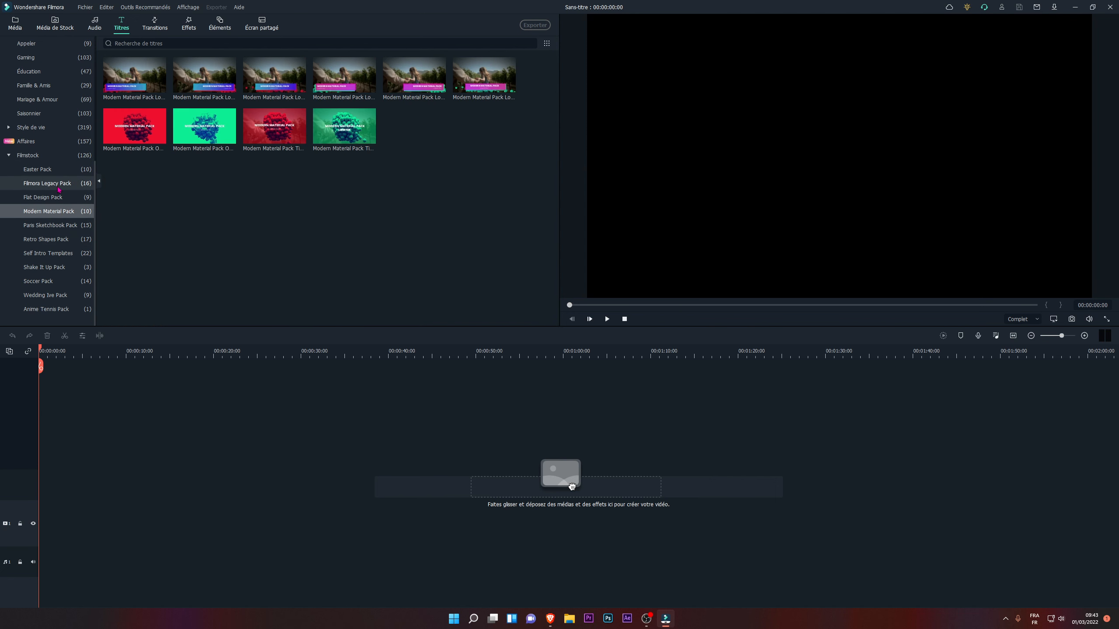
pyautogui.click(59, 172)
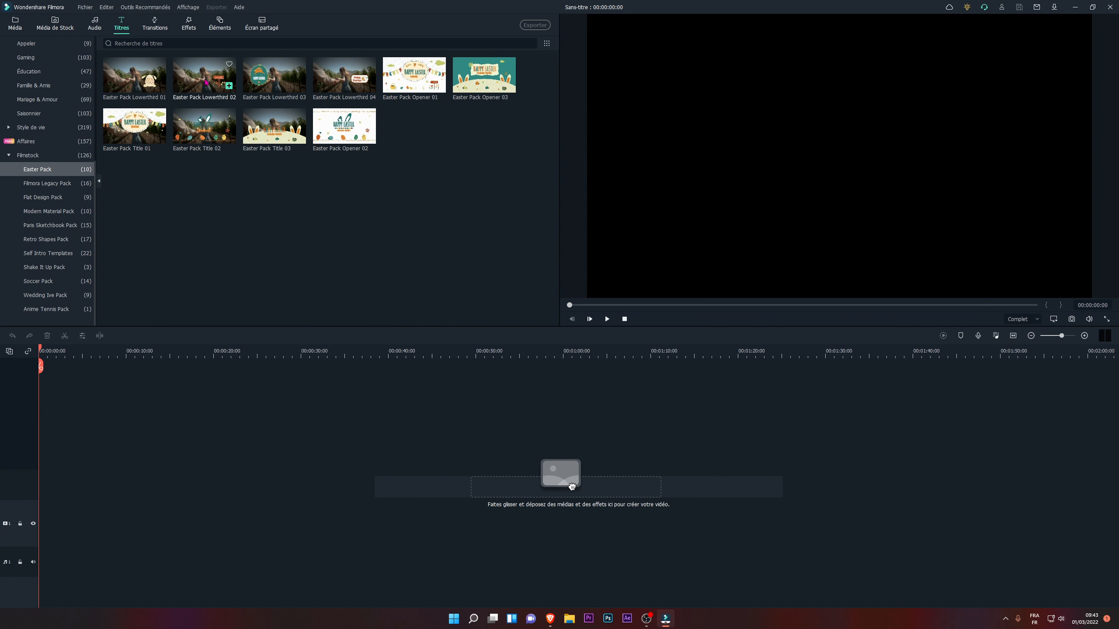
# Browse the whole collection of recommended transitions
pyautogui.click(155, 24)
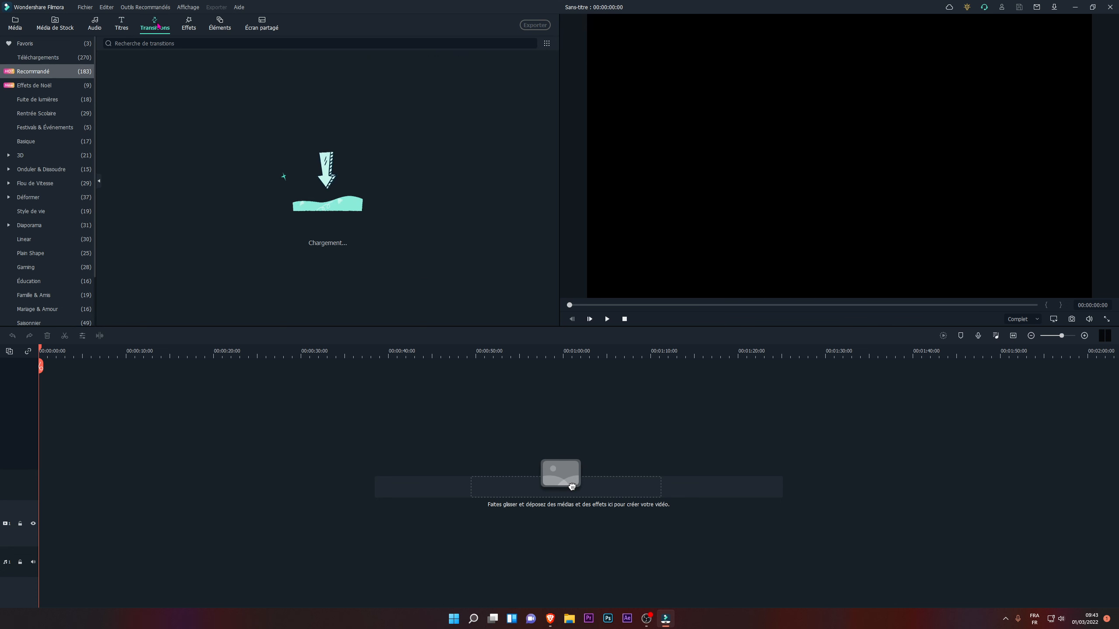
pyautogui.scroll(-15, 238, 196)
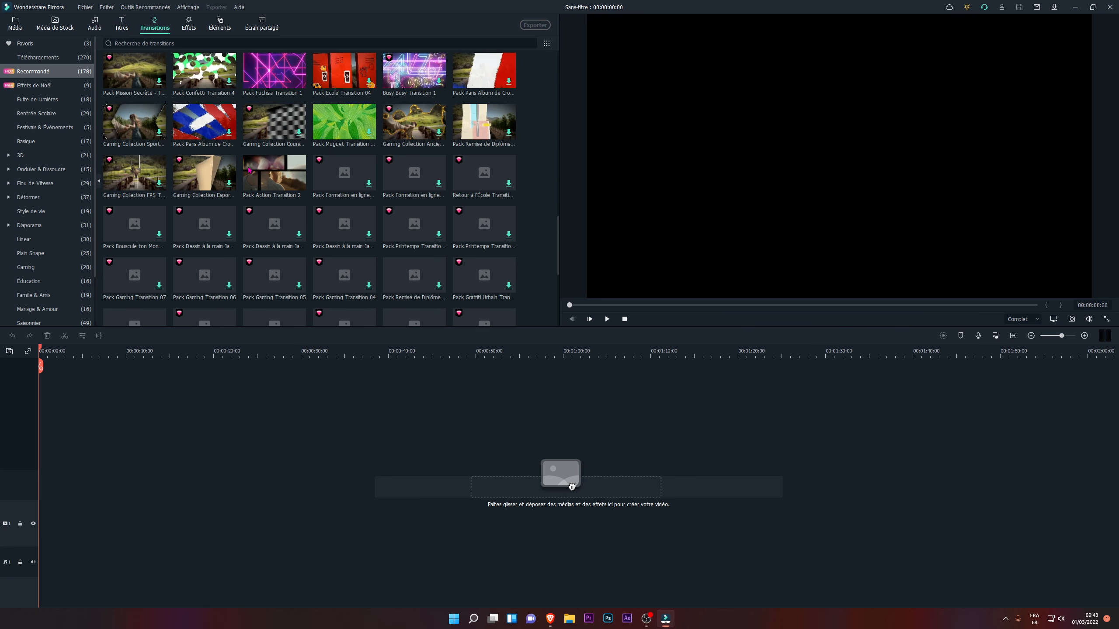
pyautogui.scroll(-5, 249, 170)
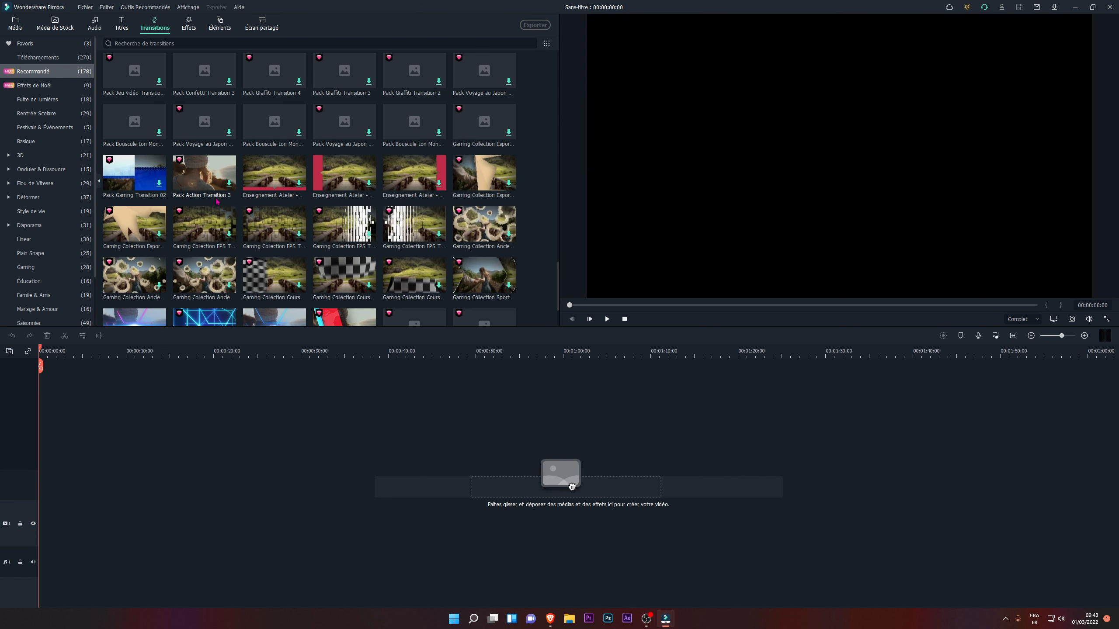
pyautogui.scroll(-2, 182, 214)
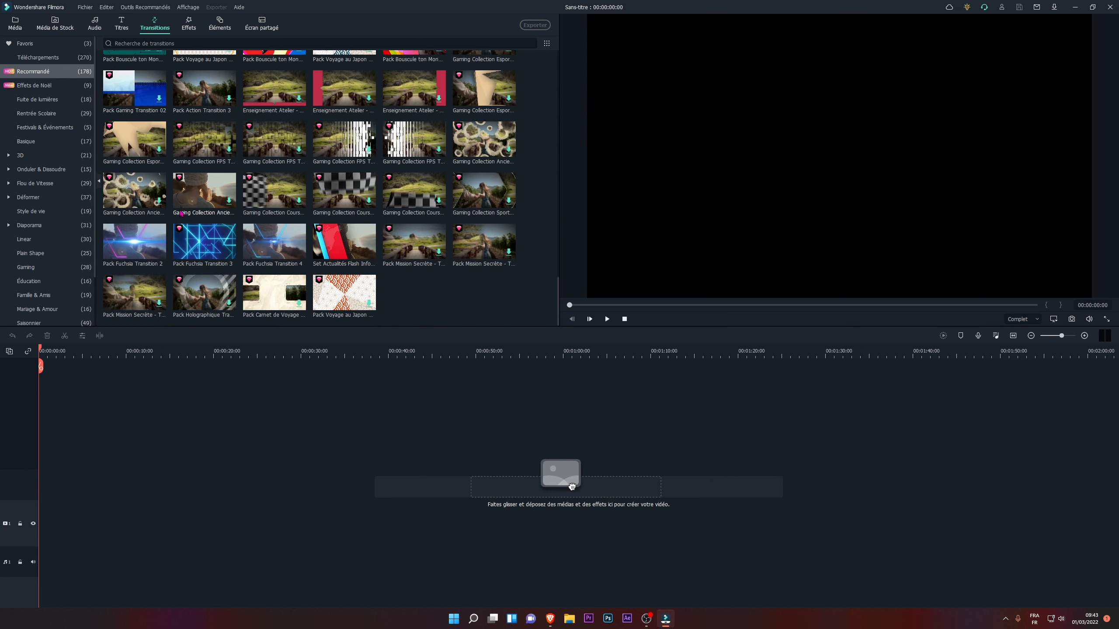
pyautogui.scroll(20, 221, 225)
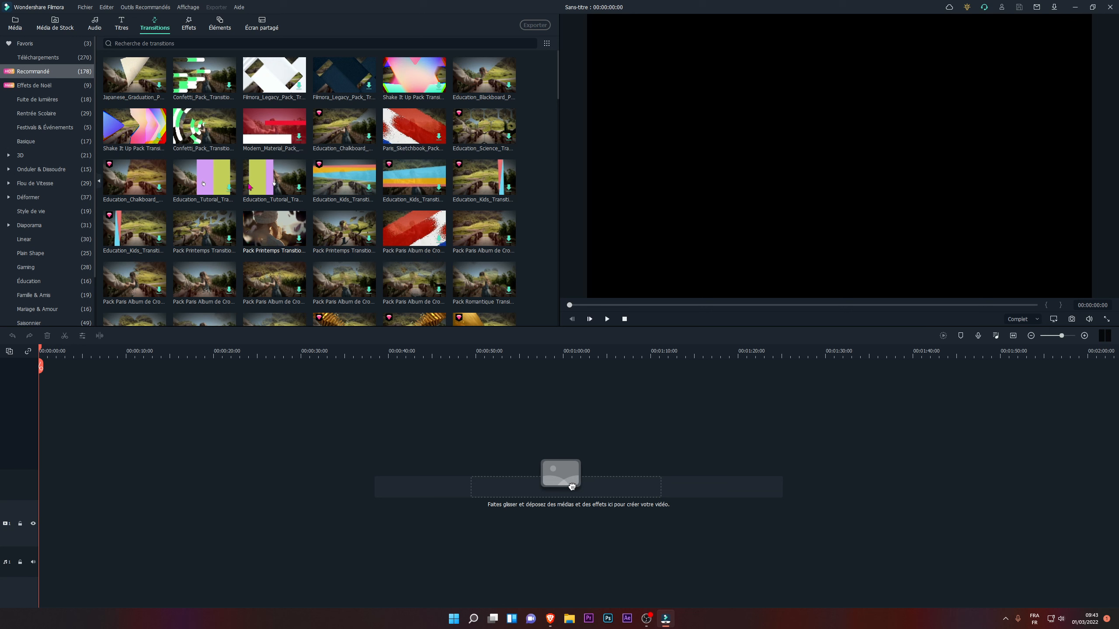
# Look over the recommended effects, select Cinema 21:9, and preview the Mosaic effect from the favourites
pyautogui.click(192, 30)
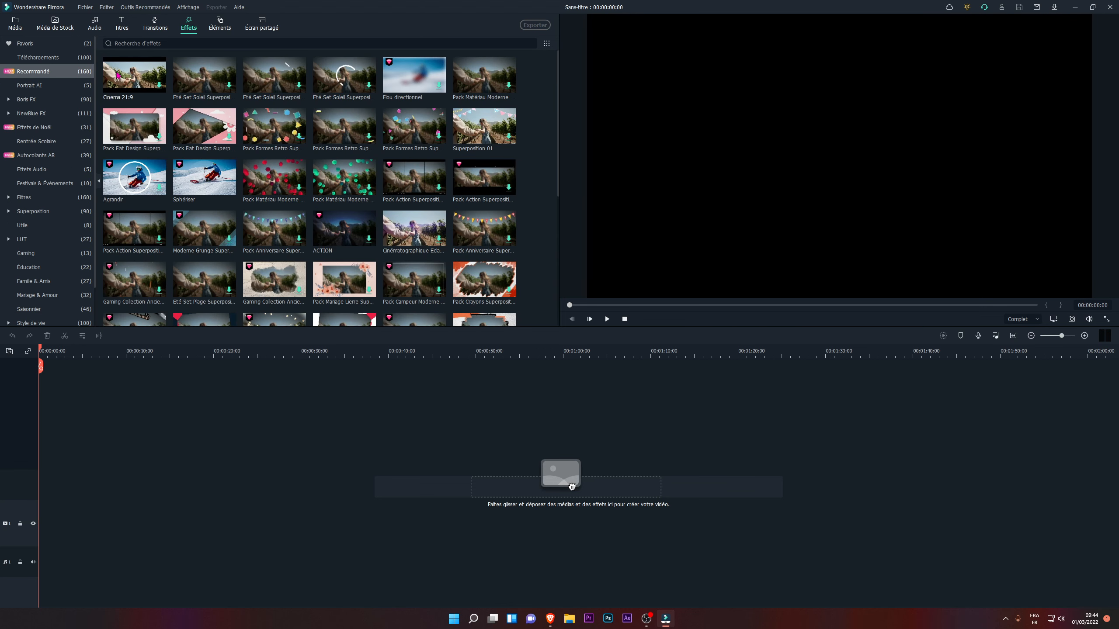
pyautogui.click(118, 76)
pyautogui.click(26, 43)
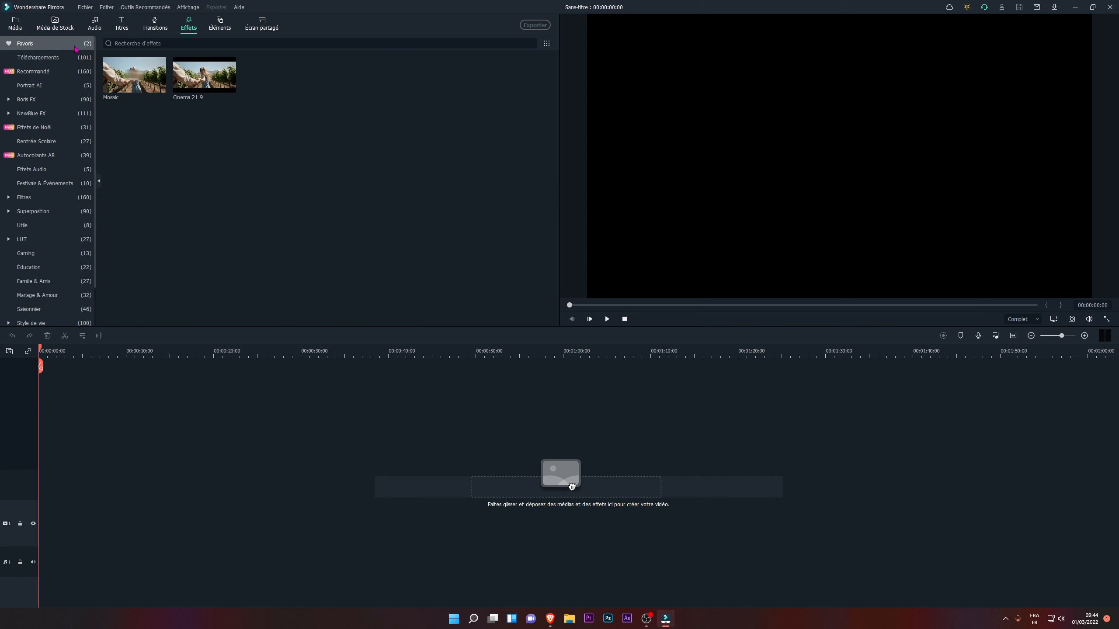
pyautogui.click(157, 99)
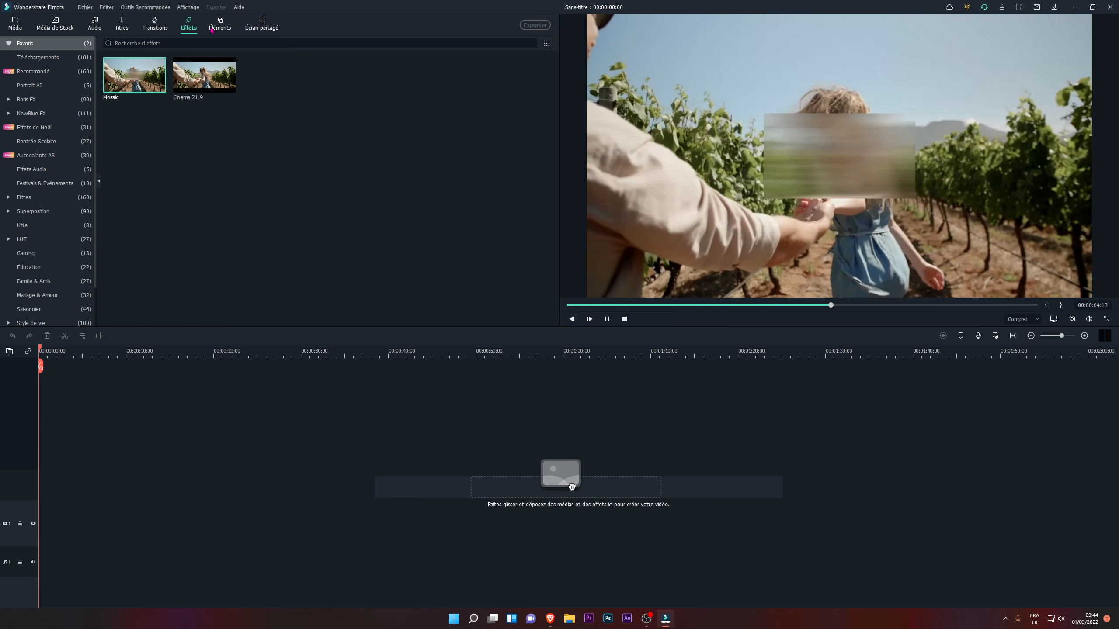
# Look over the Effets de Noël and Portrait AI effect categories
pyautogui.click(59, 127)
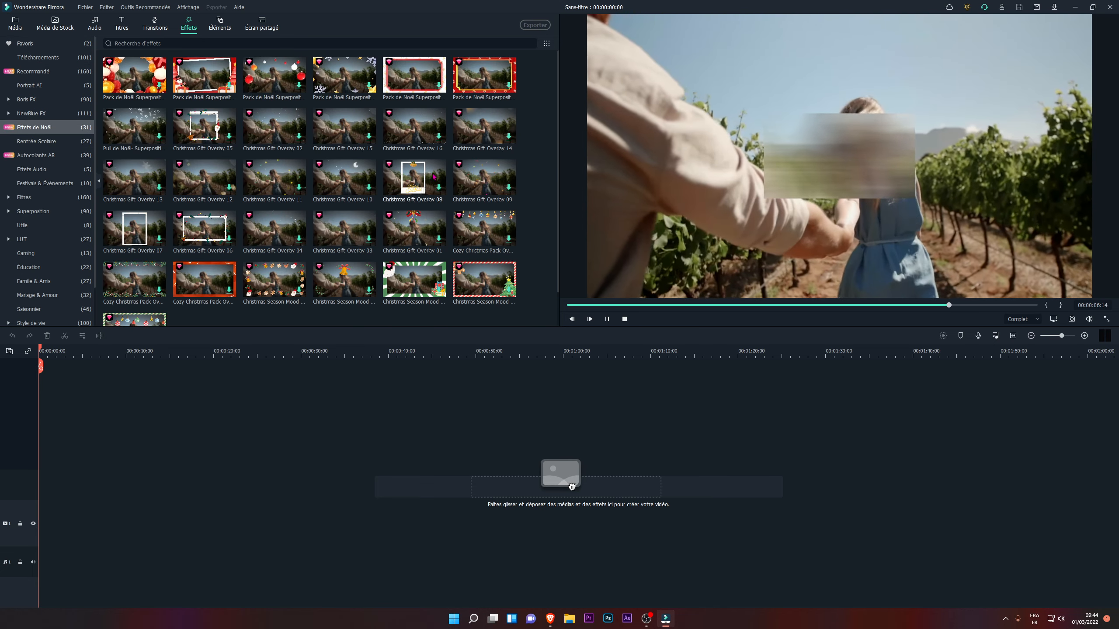
pyautogui.click(31, 85)
# Download the green Pack Matériau Moderne element from the recommended elements and preview it
pyautogui.click(220, 22)
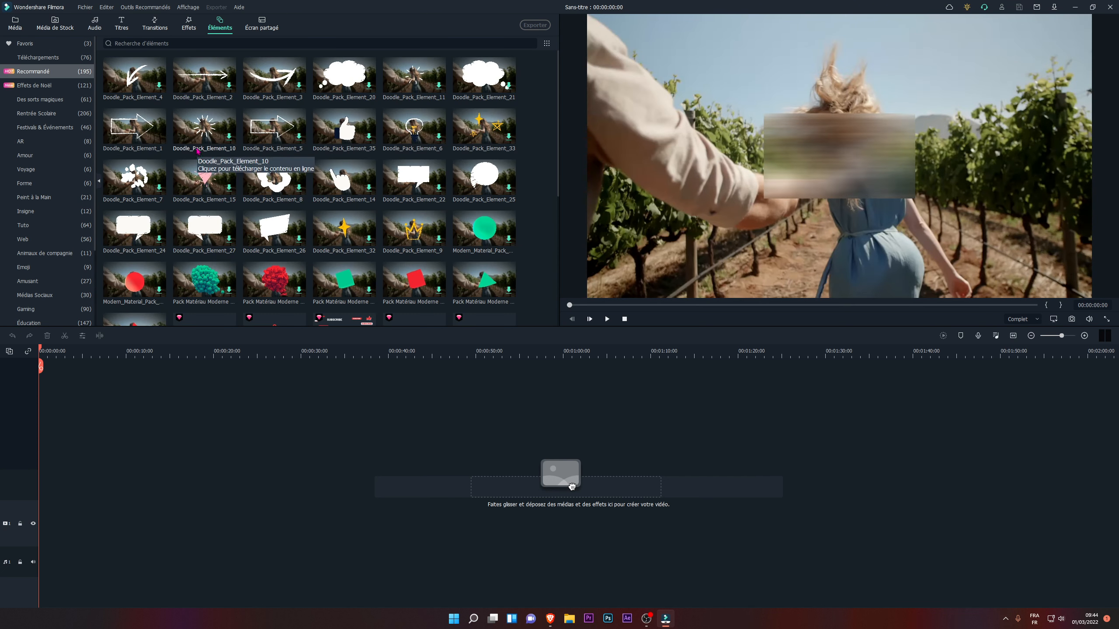
pyautogui.click(200, 274)
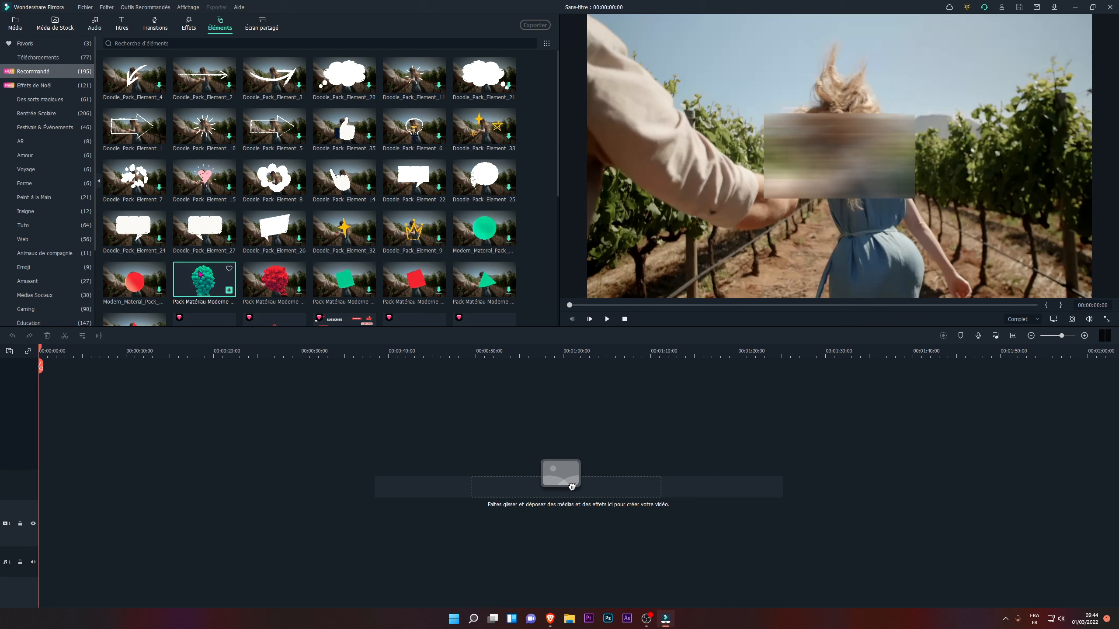
pyautogui.click(200, 274)
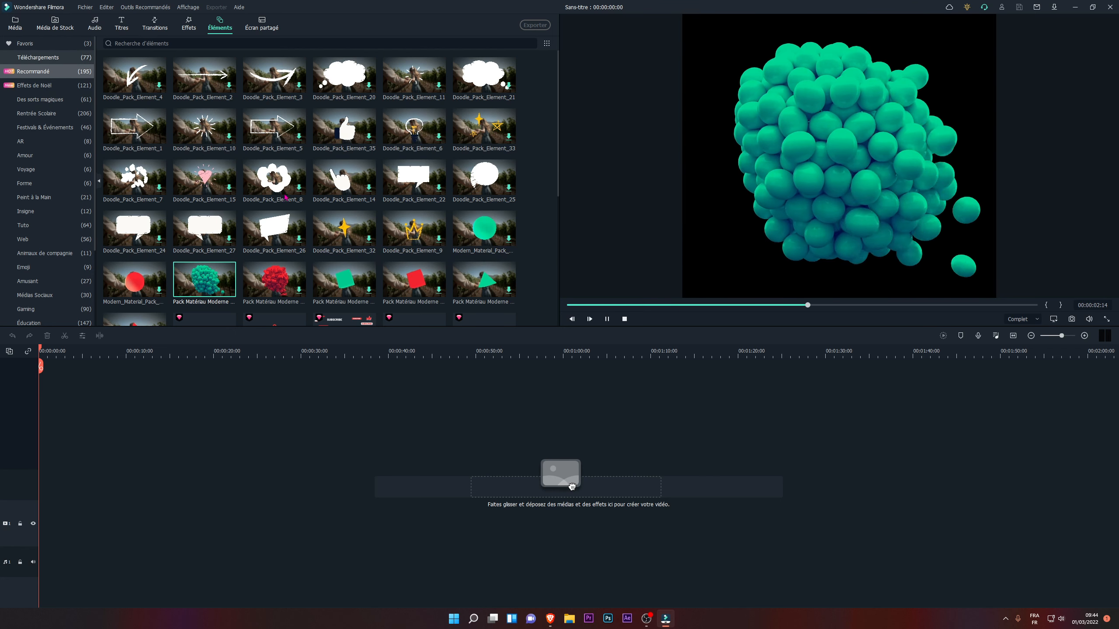
# Look through the whole collection of downloaded elements
pyautogui.click(44, 58)
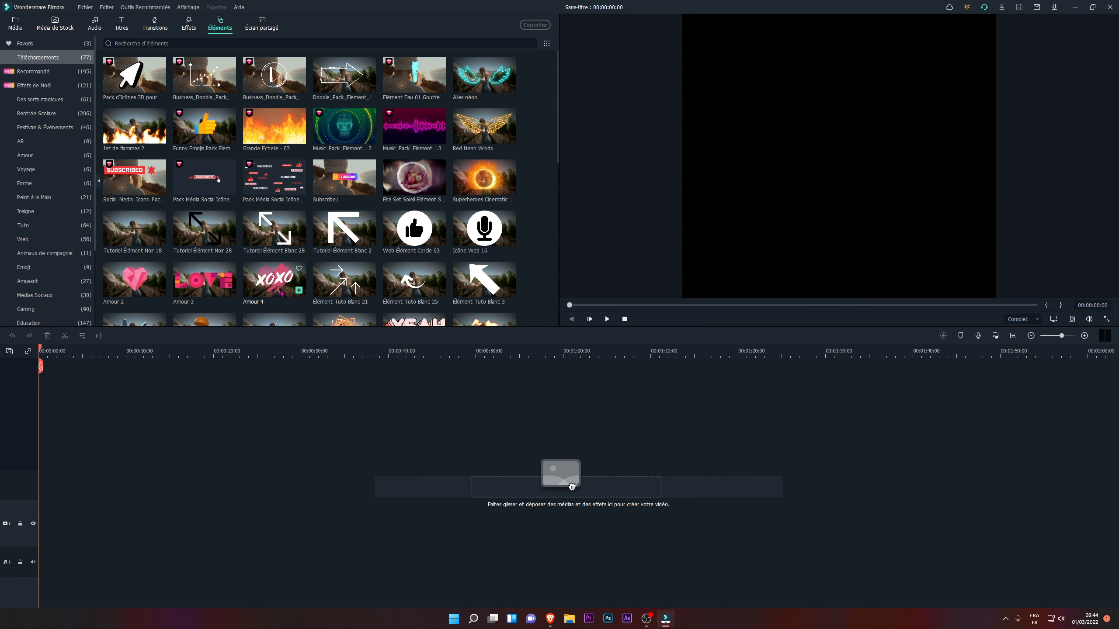
pyautogui.scroll(-3, 288, 295)
pyautogui.scroll(-5, 372, 274)
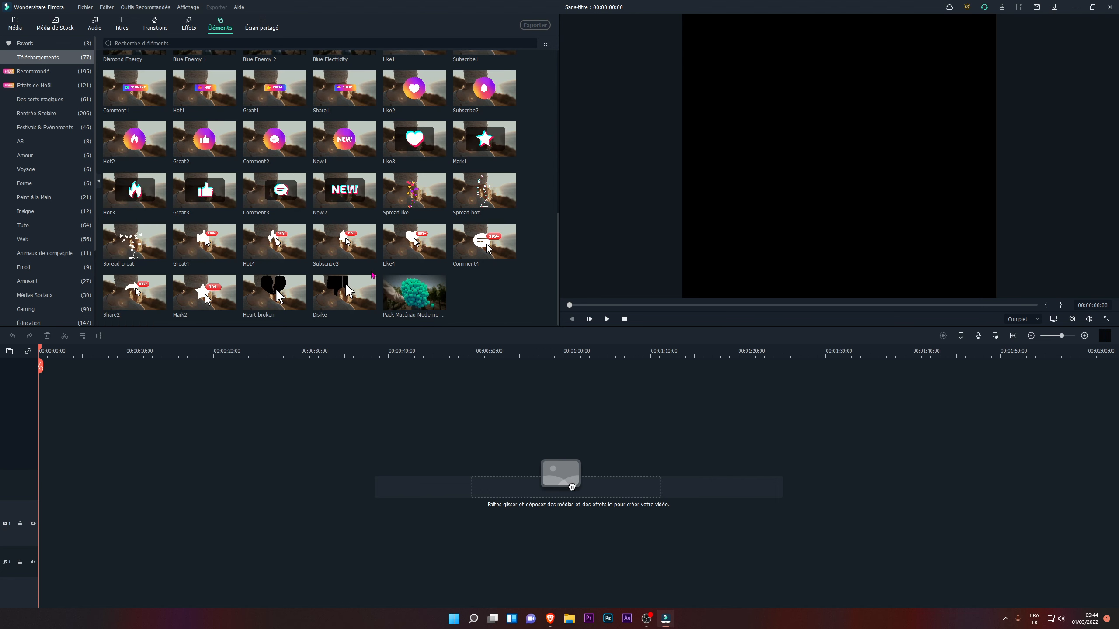
pyautogui.scroll(8, 449, 257)
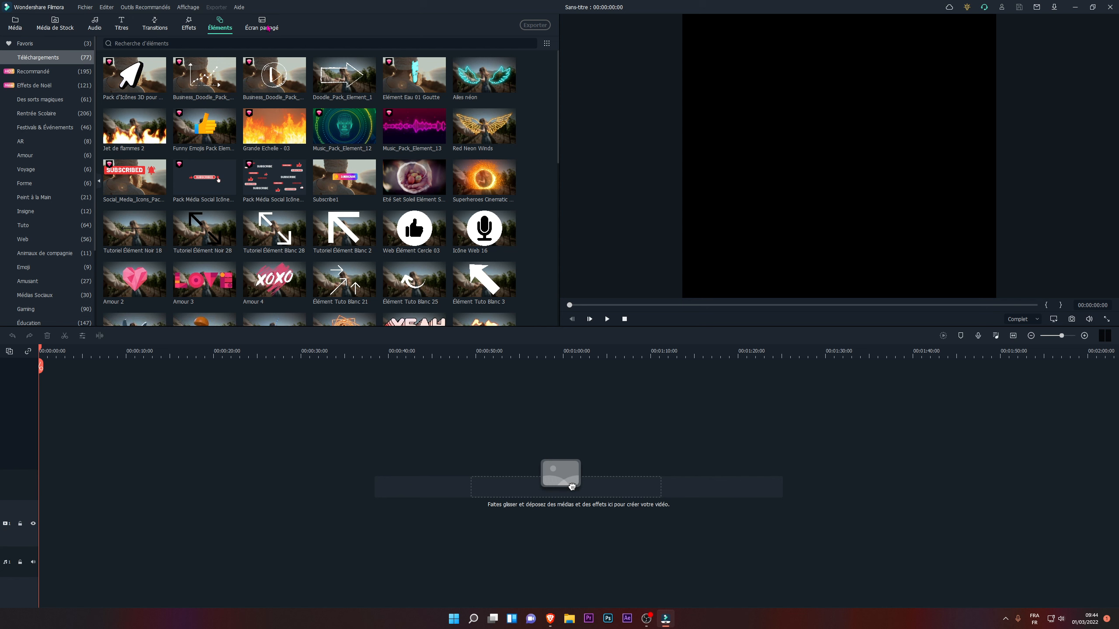
# Try the Écran partagé 22 split-screen layout at the start of the video track, select its second area, and delete the layout
pyautogui.click(268, 28)
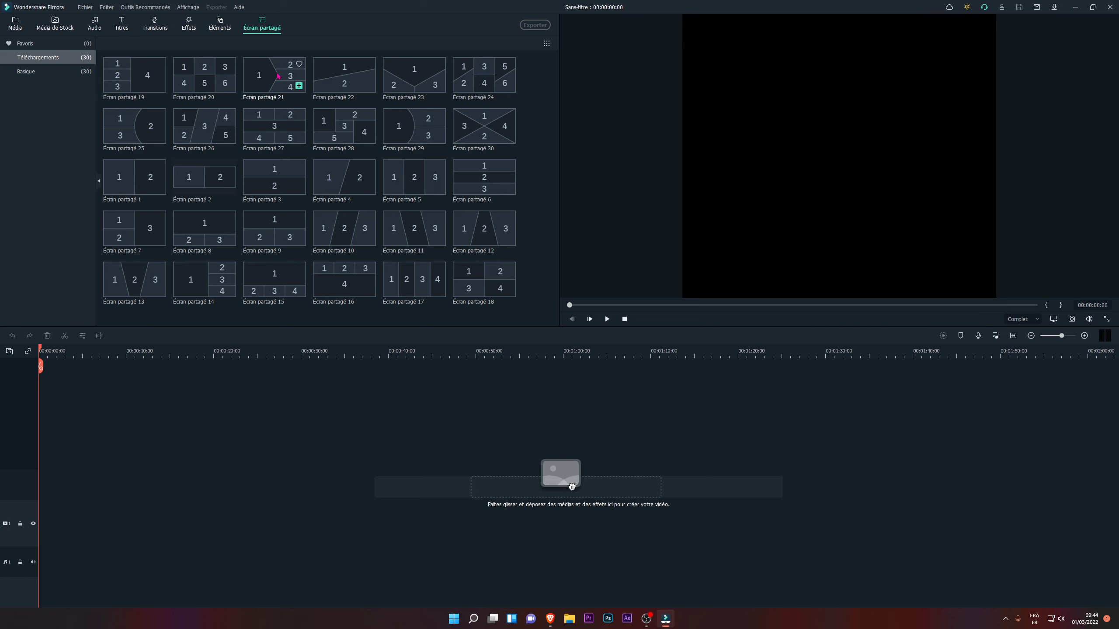
pyautogui.click(347, 79)
pyautogui.moveTo(571, 486); pyautogui.dragTo(51, 531)
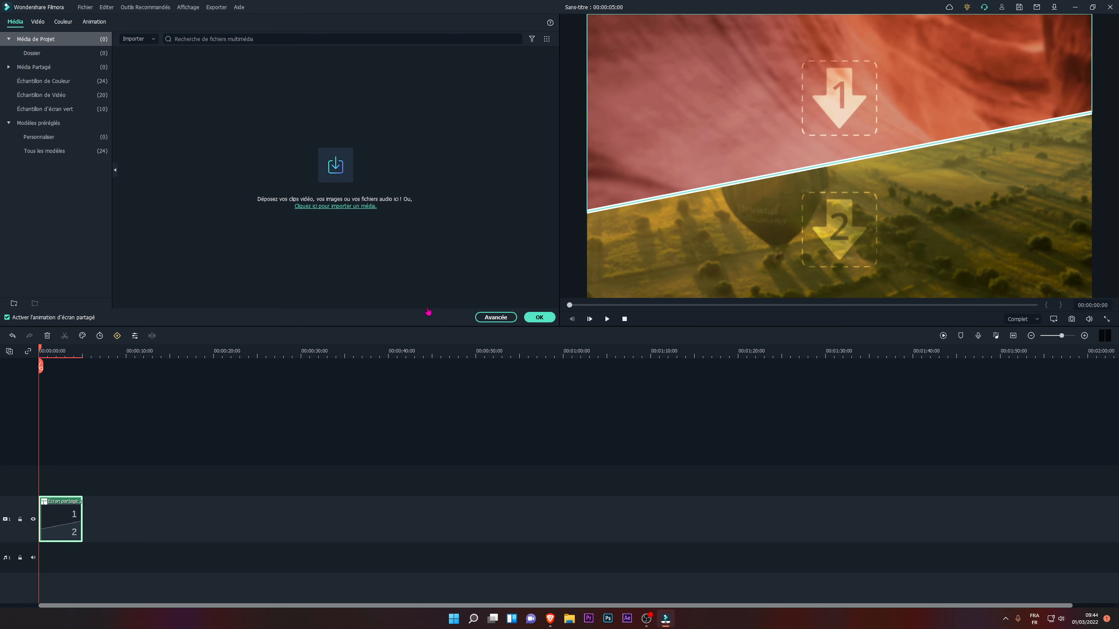
pyautogui.click(832, 229)
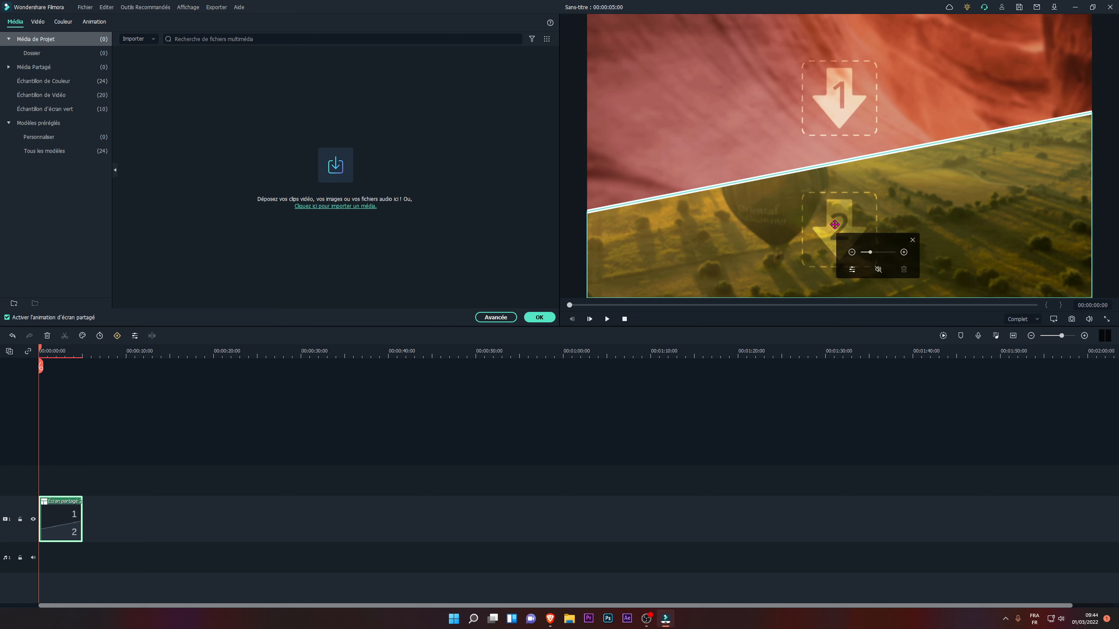
pyautogui.click(67, 514)
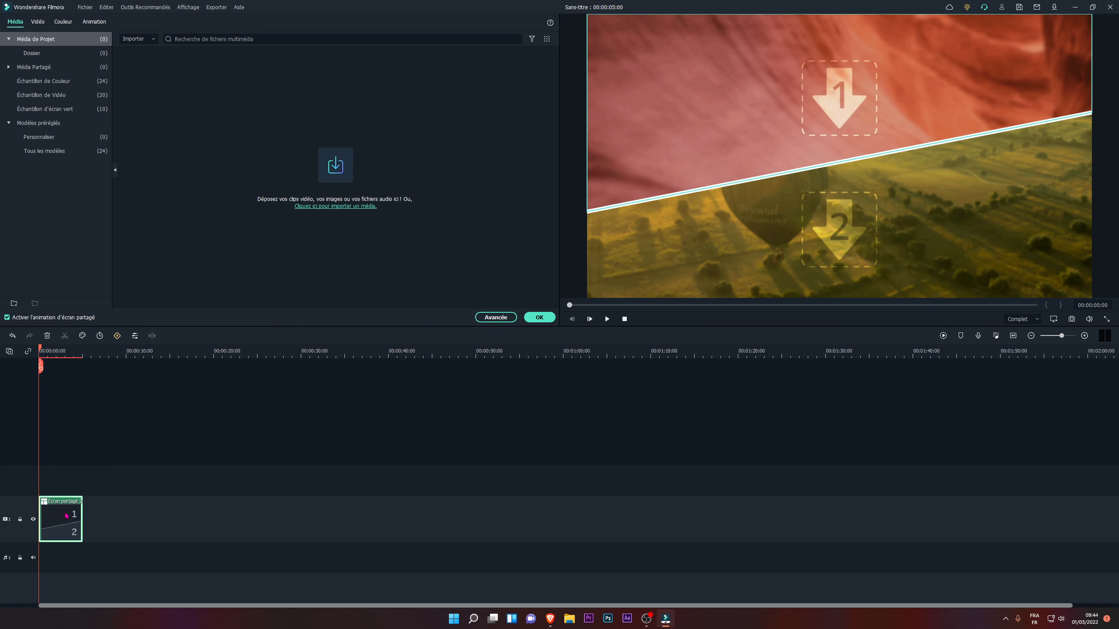
pyautogui.press('Delete')
pyautogui.click(16, 24)
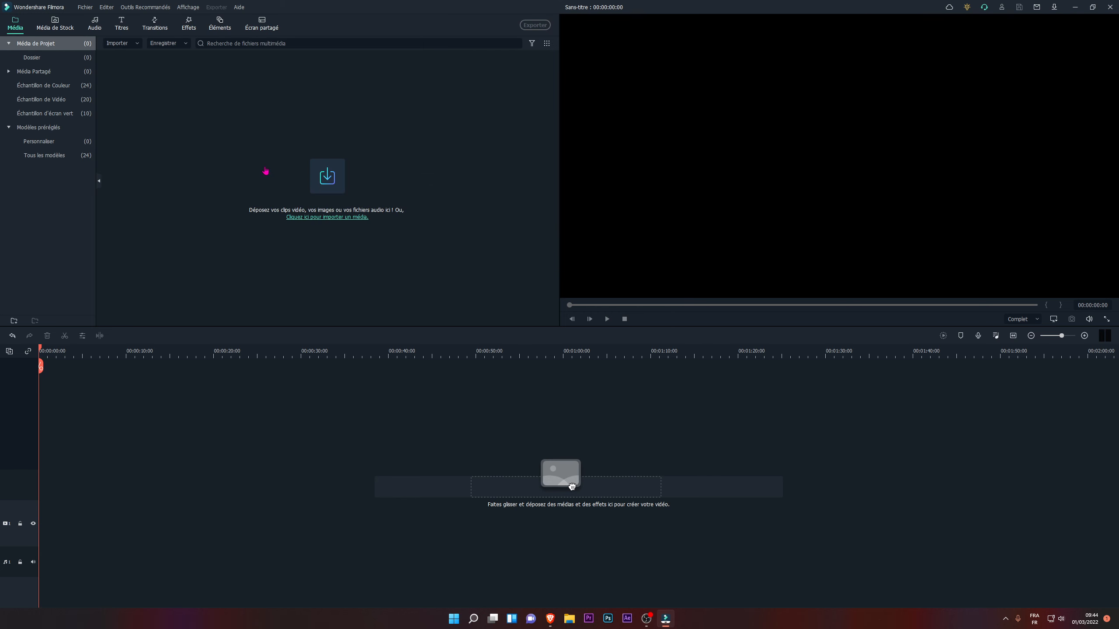
pyautogui.click(318, 178)
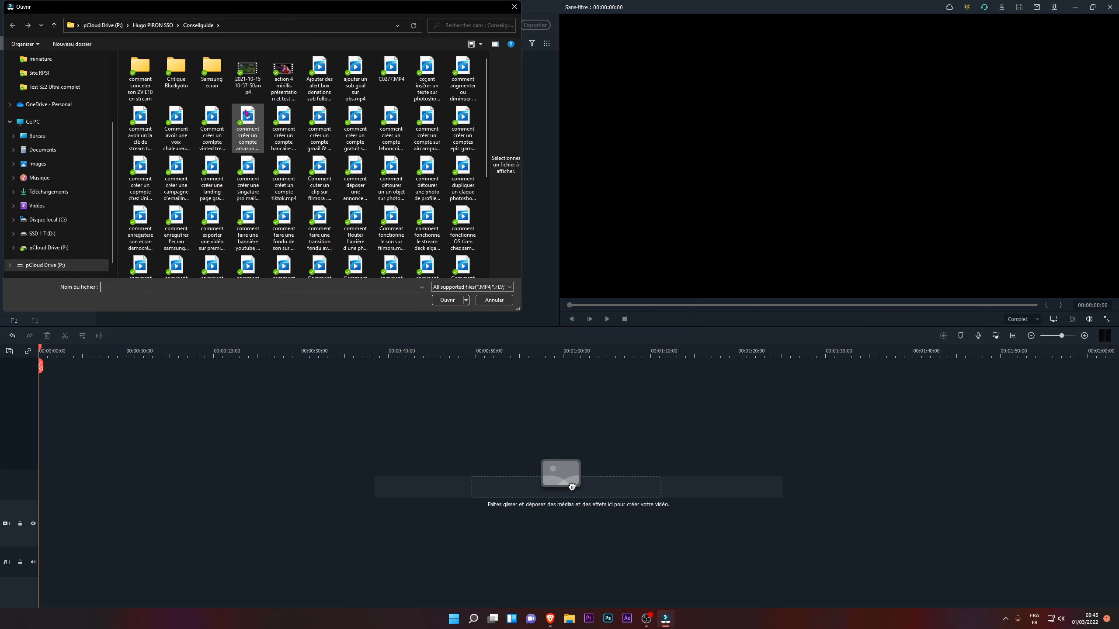
pyautogui.doubleClick(257, 77)
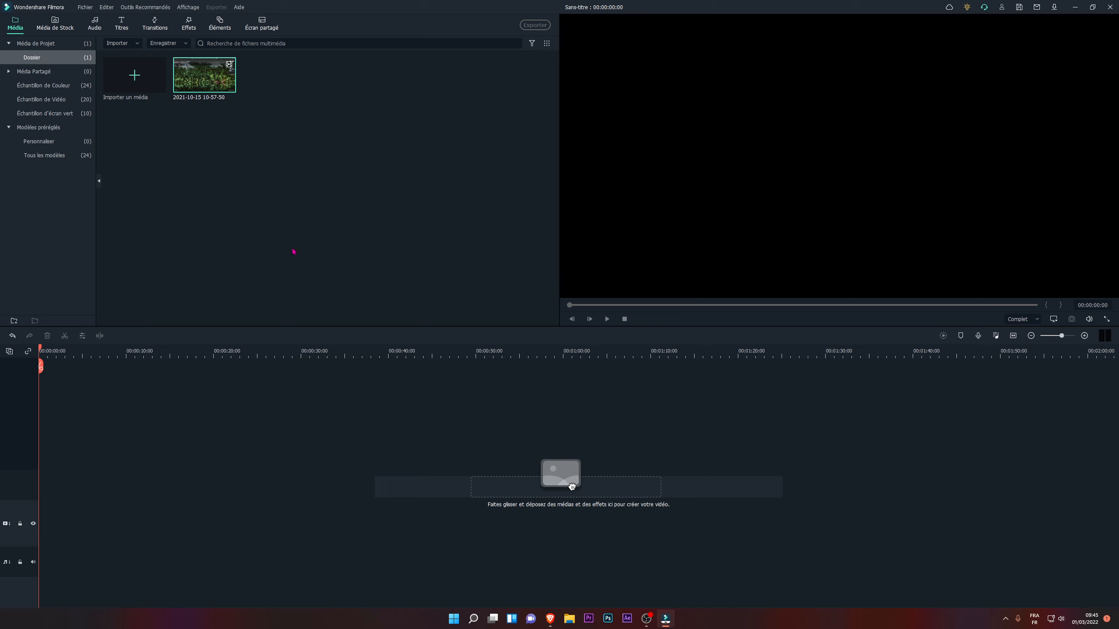
# Look over the sample colours and the sample videos in the media library
pyautogui.click(60, 85)
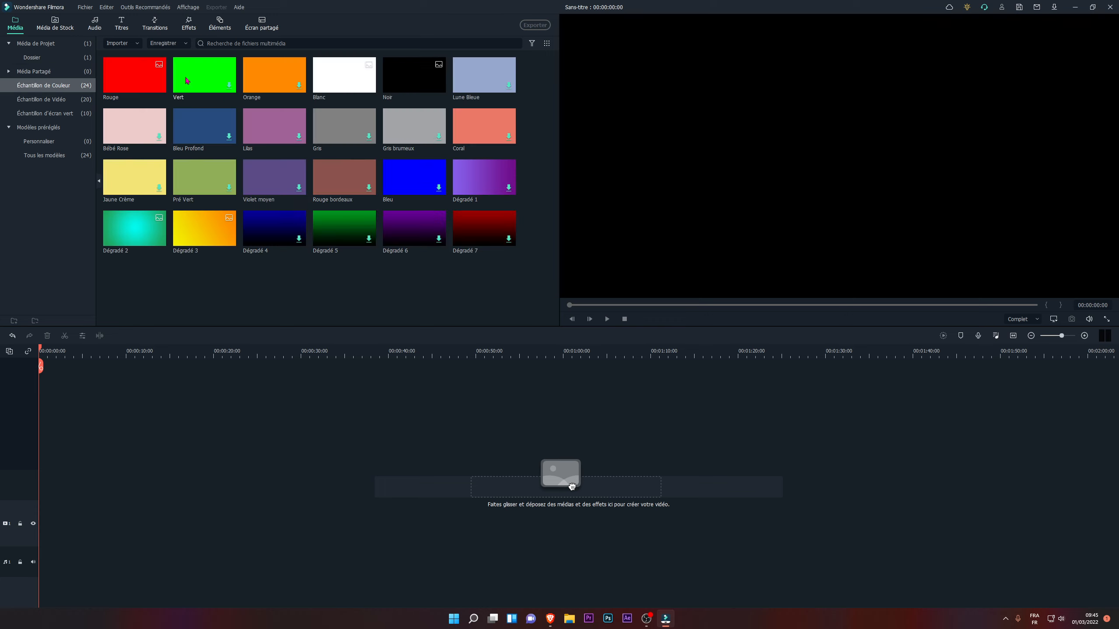
pyautogui.click(41, 99)
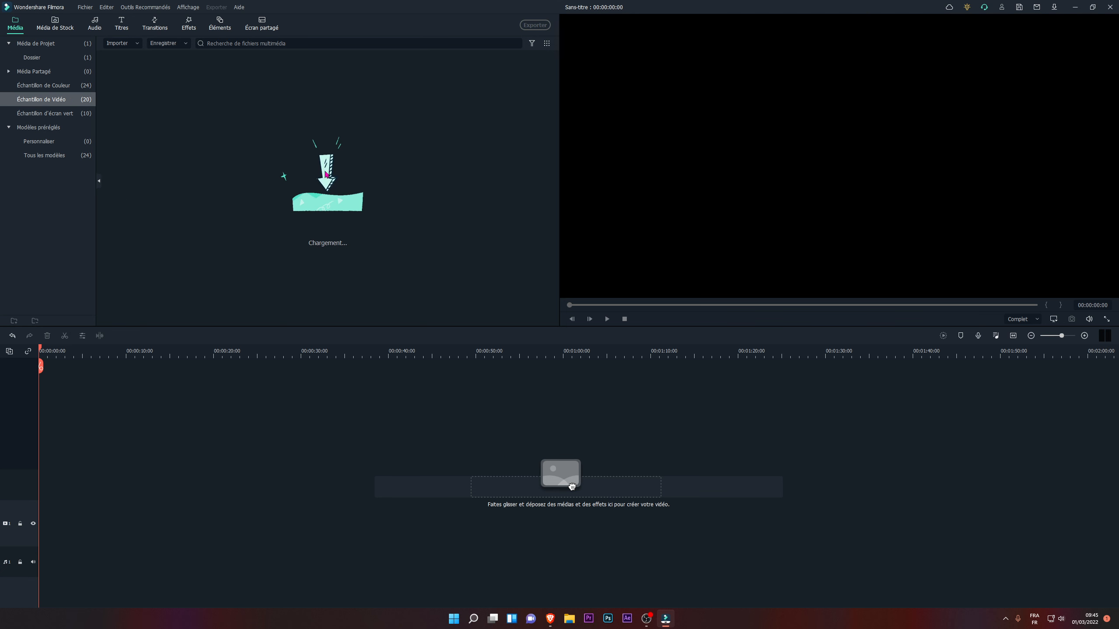
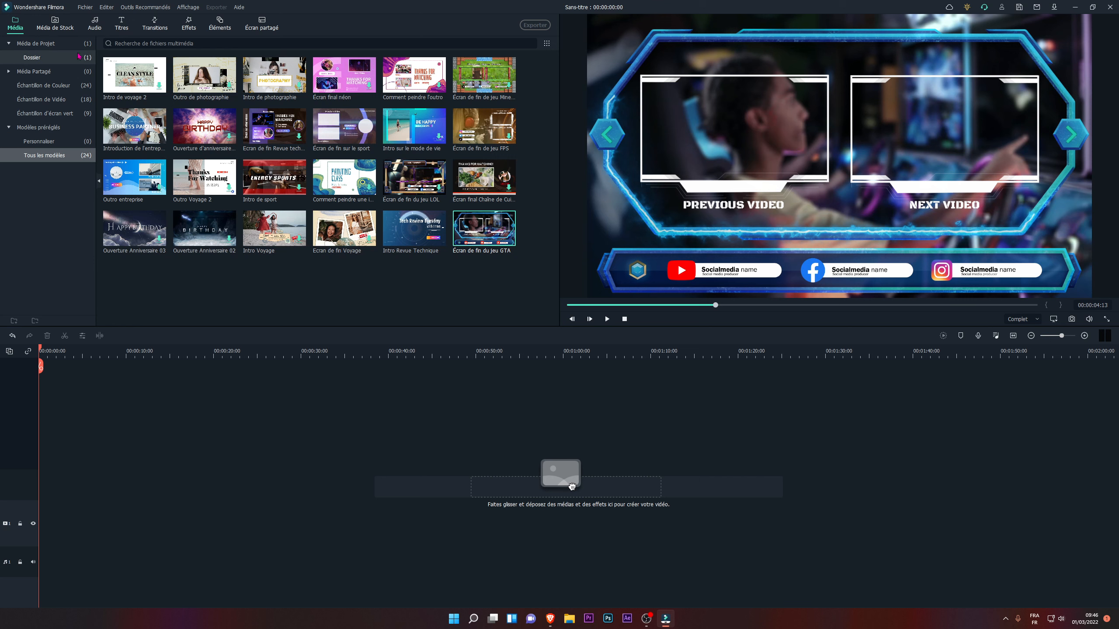
pyautogui.click(34, 44)
pyautogui.moveTo(204, 75); pyautogui.dragTo(136, 445)
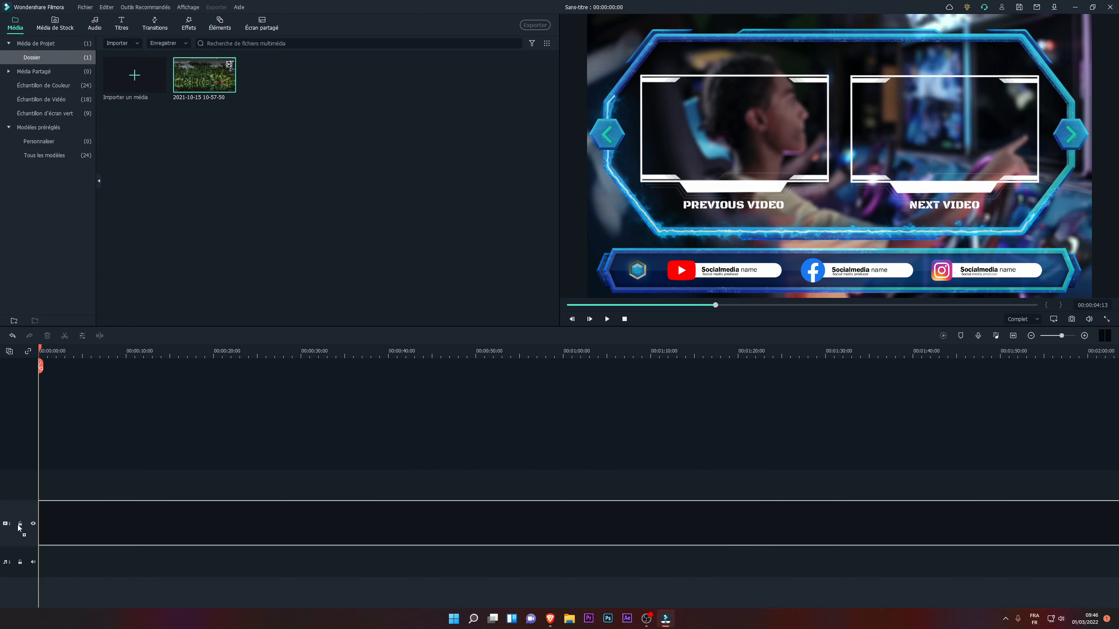
pyautogui.click(505, 328)
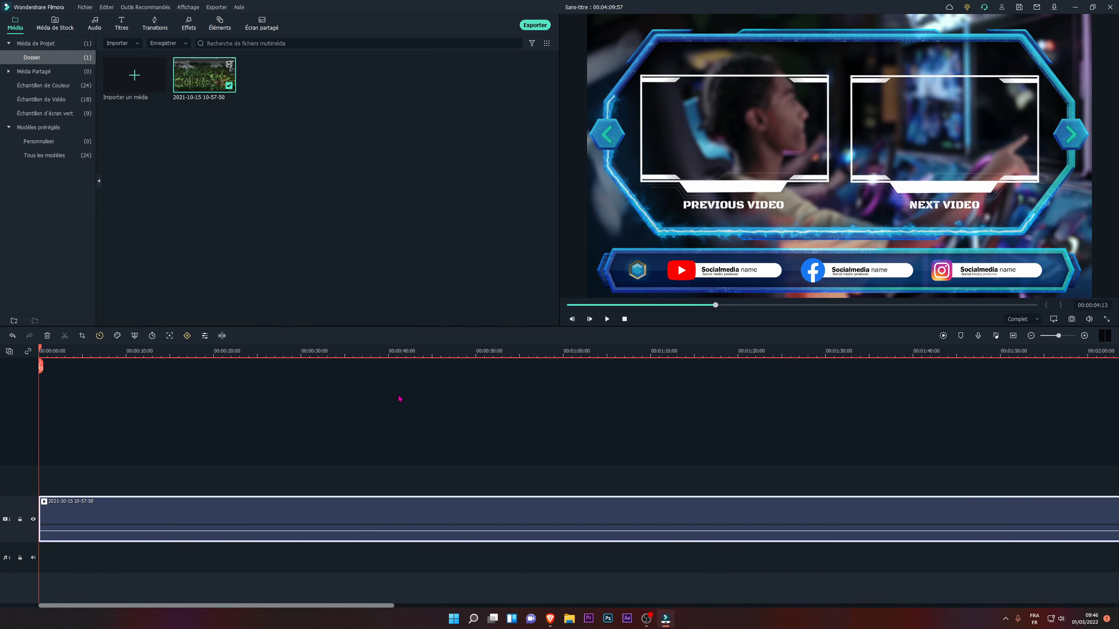
pyautogui.press('XF86AudioMute')
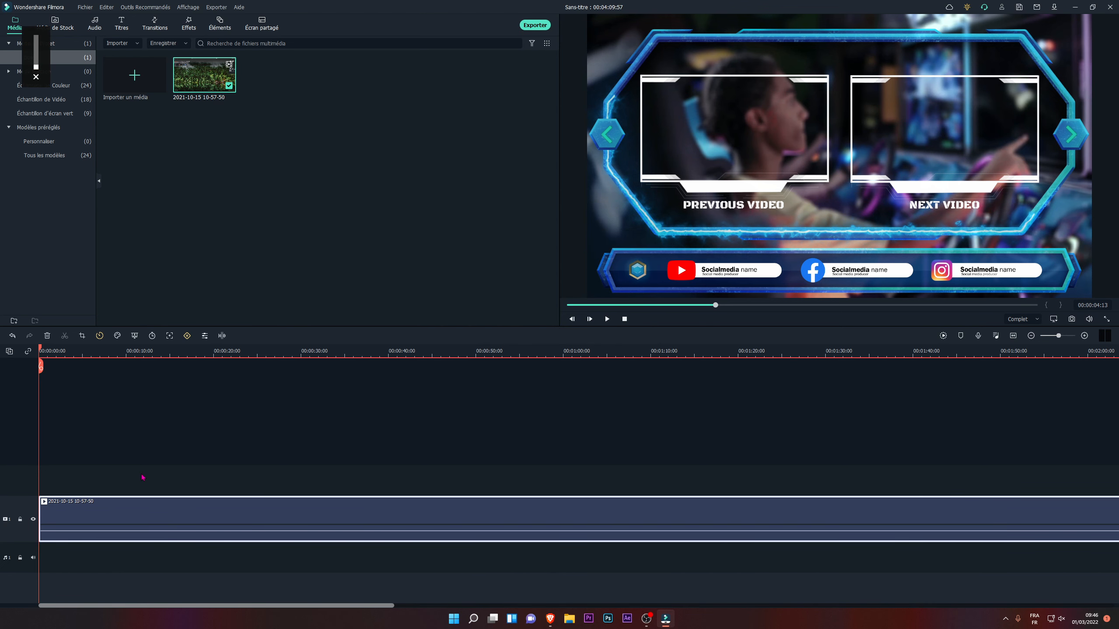
# Move the playhead to about 19 seconds and open the clip's video properties
pyautogui.moveTo(42, 351); pyautogui.dragTo(213, 481)
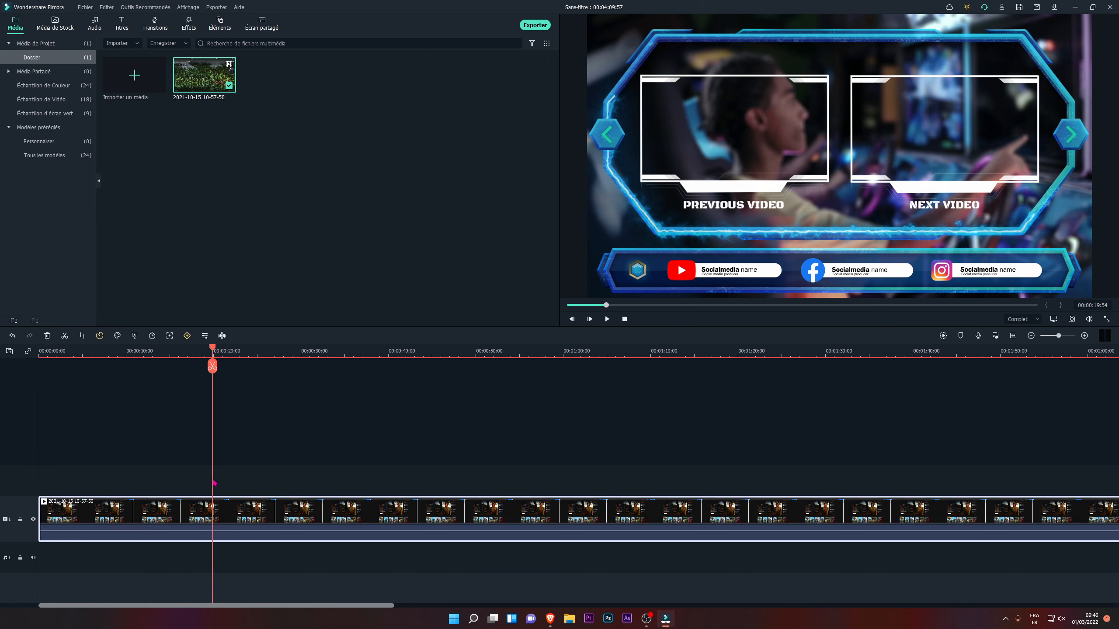
pyautogui.doubleClick(221, 509)
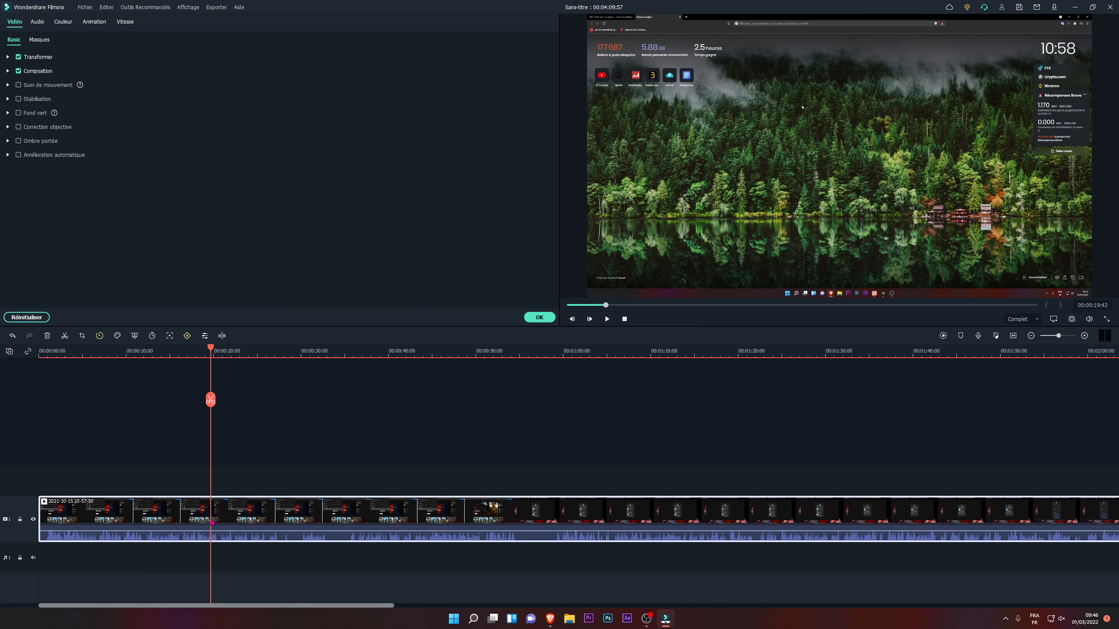
# Review the clip's video, colour, animation, speed and effect commands, and open Recadrer et zoomer
pyautogui.rightClick(210, 402)
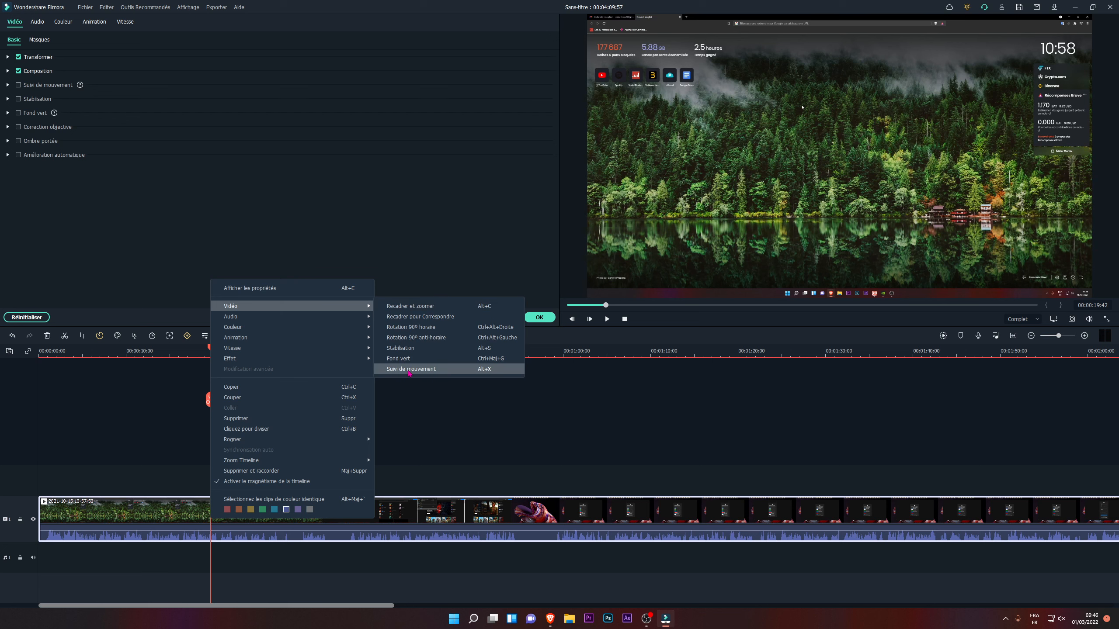
pyautogui.moveTo(308, 323)
pyautogui.moveTo(343, 327)
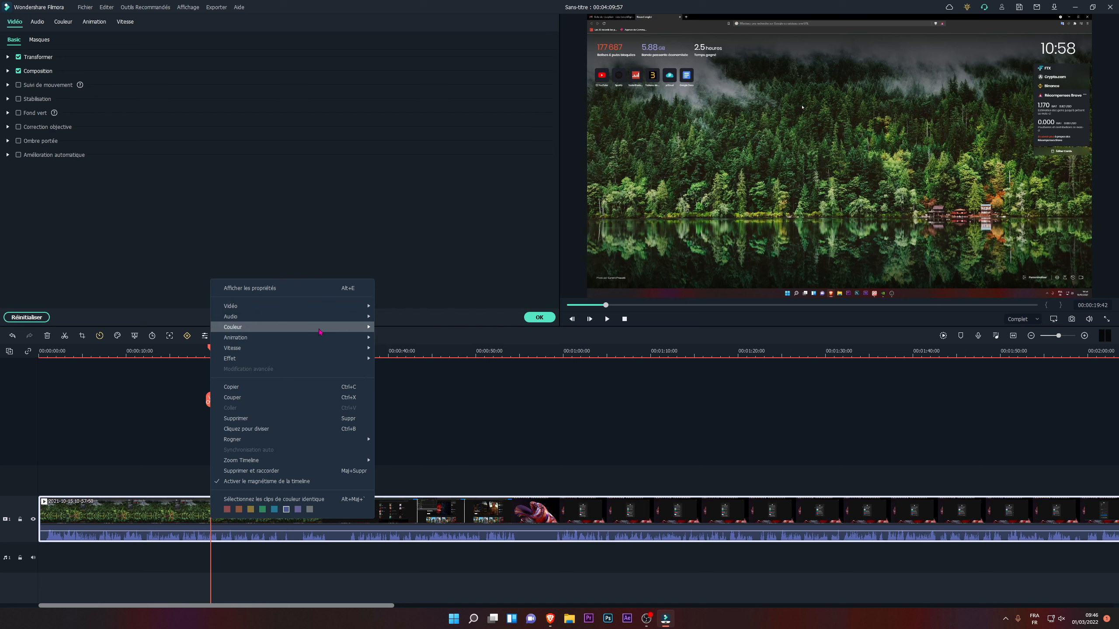
pyautogui.moveTo(300, 343)
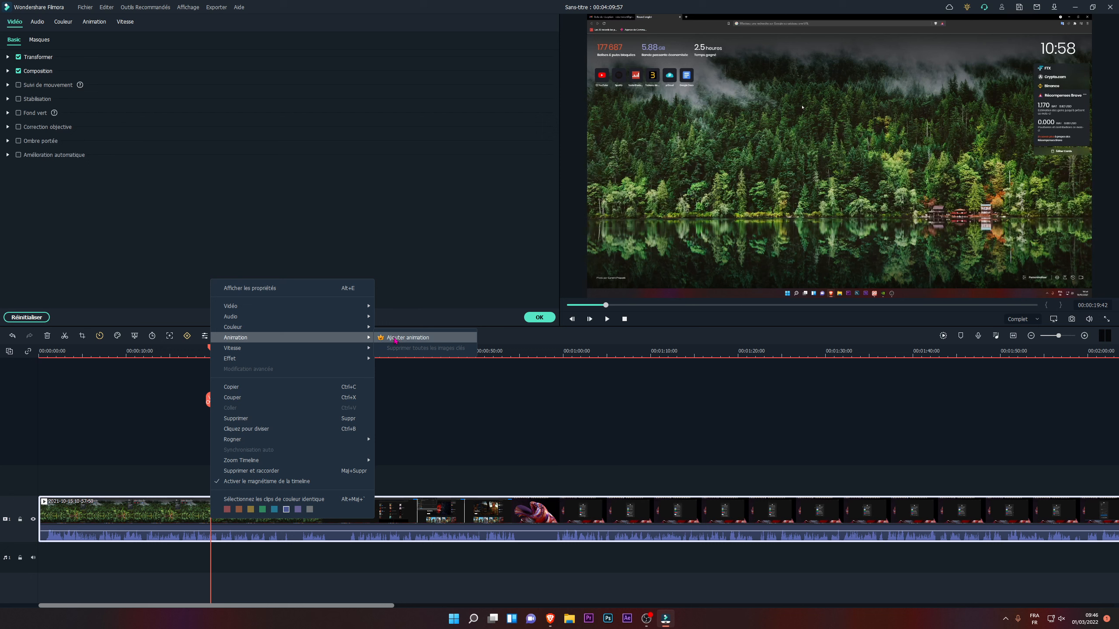
pyautogui.moveTo(352, 349)
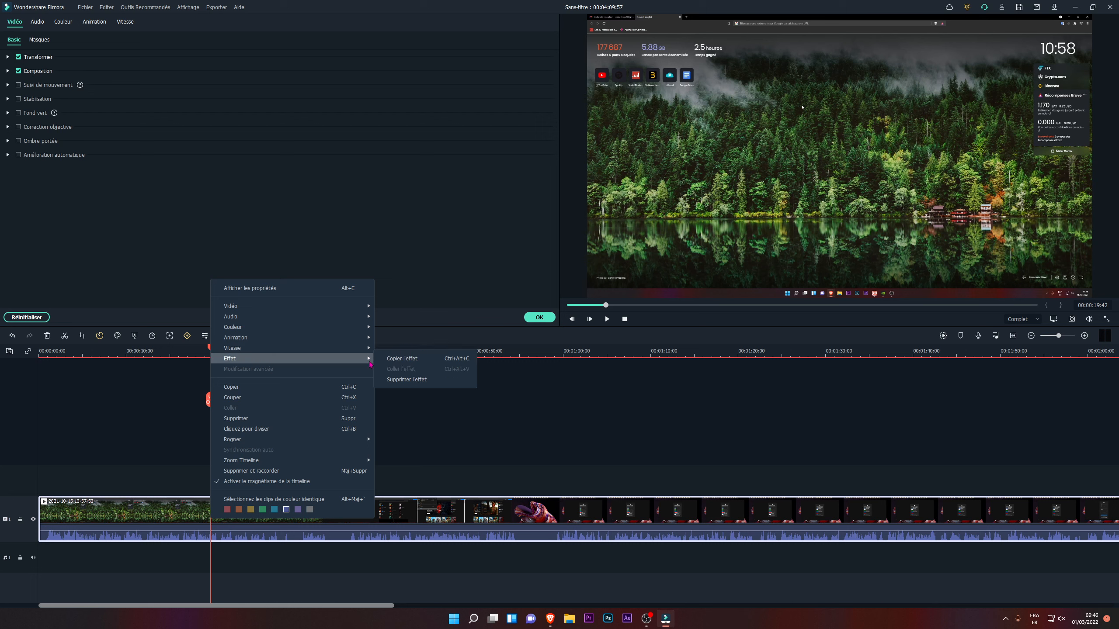
pyautogui.moveTo(338, 306)
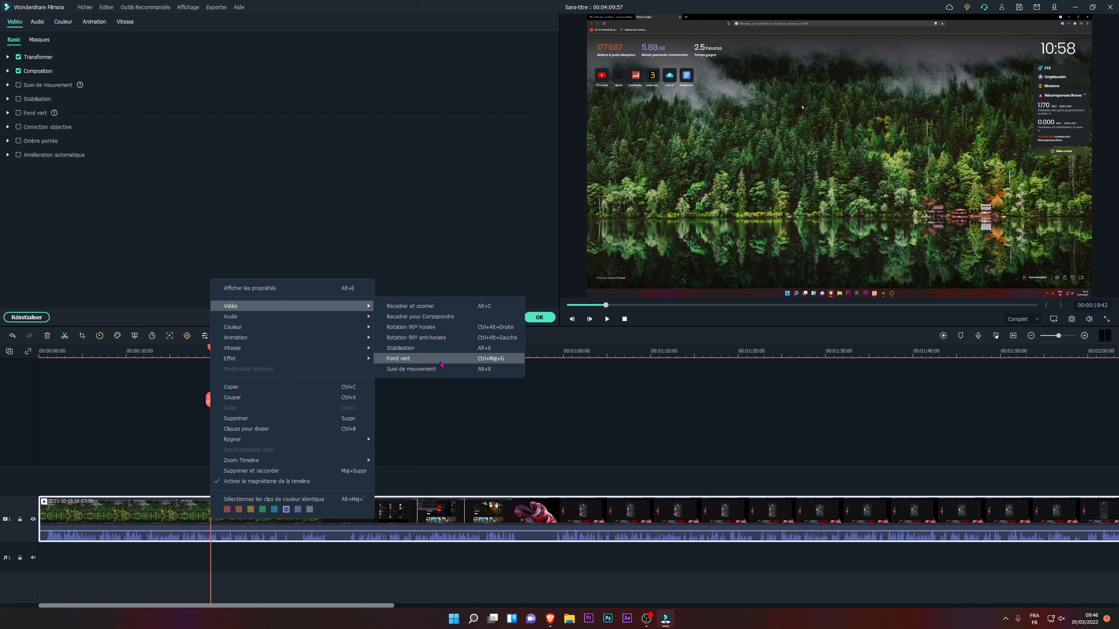
pyautogui.click(441, 307)
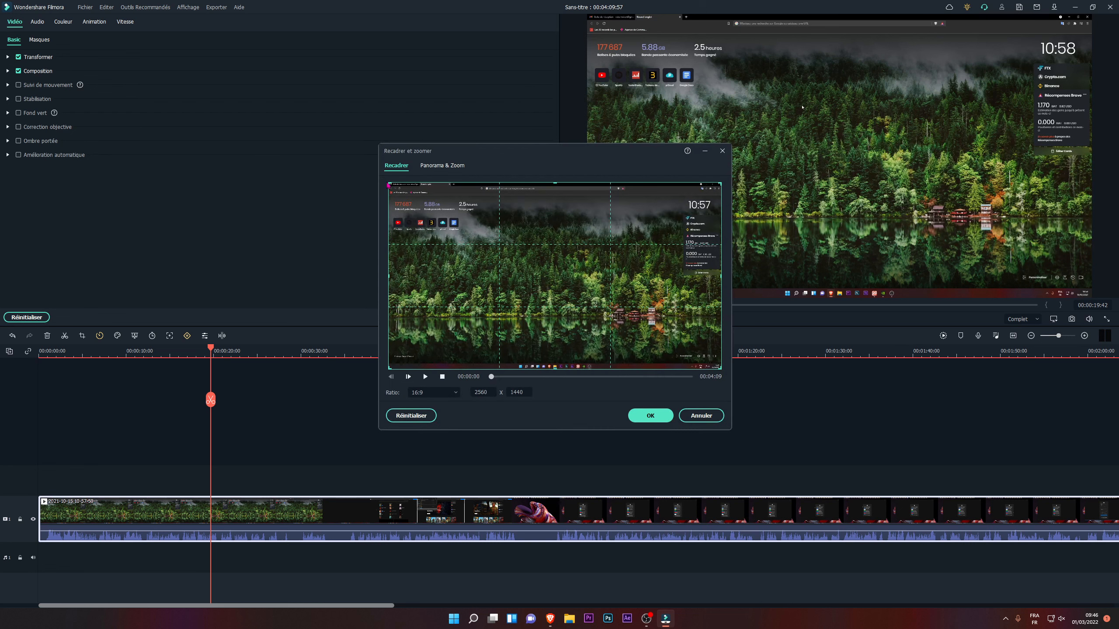
# Try cropping the clip to a smaller frame of about 1879 × 1057 and enlarge the crop back to the full 2560 × 1440
pyautogui.moveTo(389, 186); pyautogui.dragTo(479, 234)
pyautogui.moveTo(594, 285); pyautogui.dragTo(554, 326)
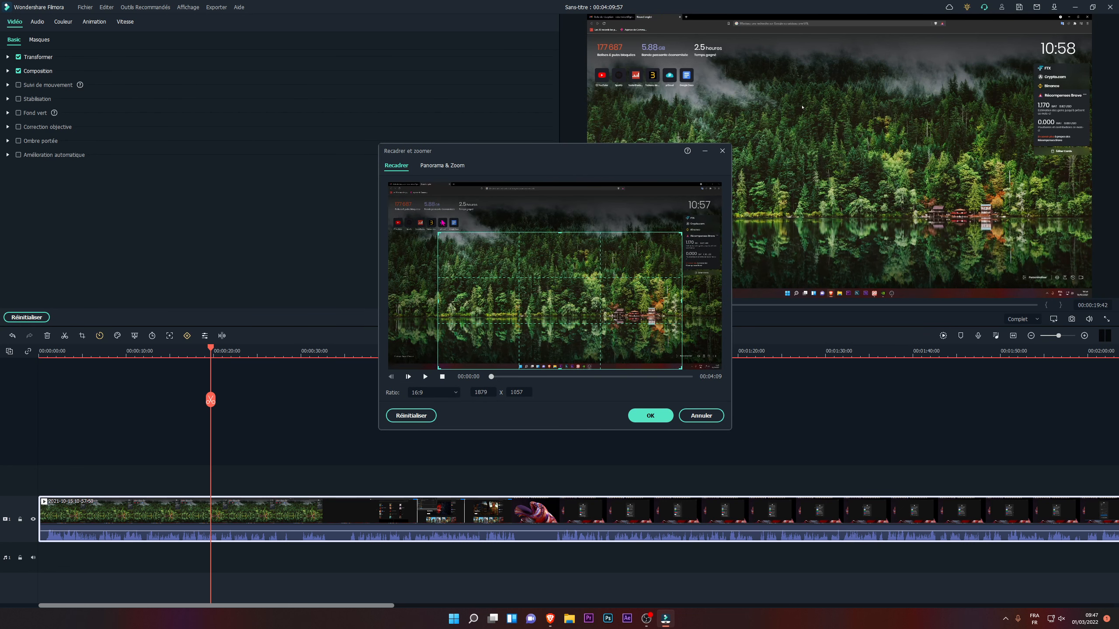
pyautogui.moveTo(515, 260); pyautogui.dragTo(620, 291)
pyautogui.moveTo(478, 233); pyautogui.dragTo(388, 181)
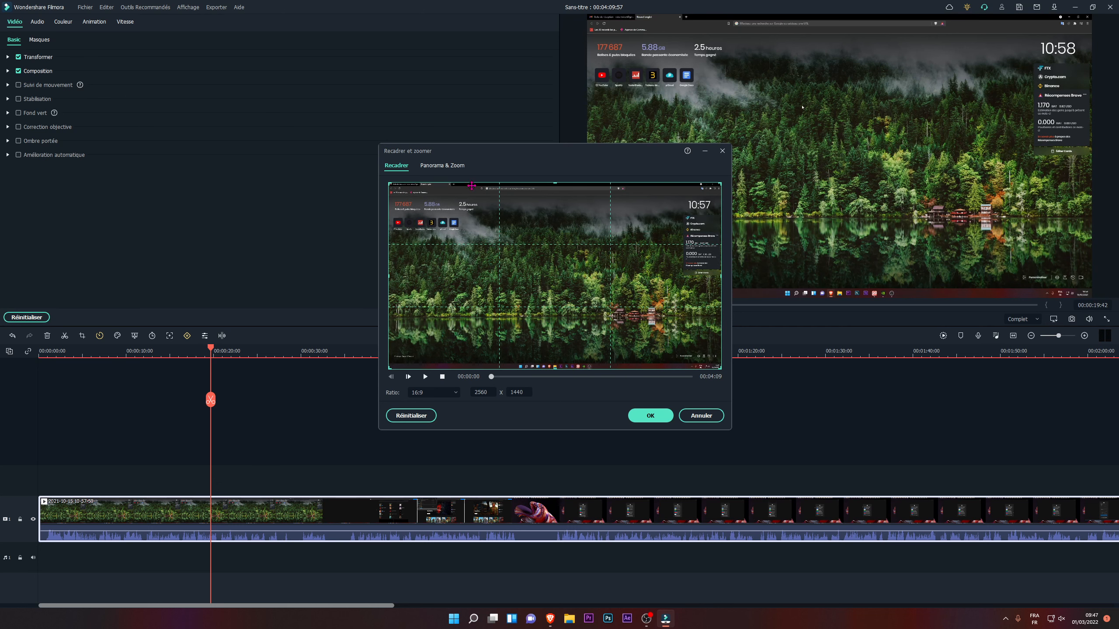
# Apply Panorama & Zoom to the clip with an end frame of about 2100 × 1181, and return the playhead to the start
pyautogui.click(456, 167)
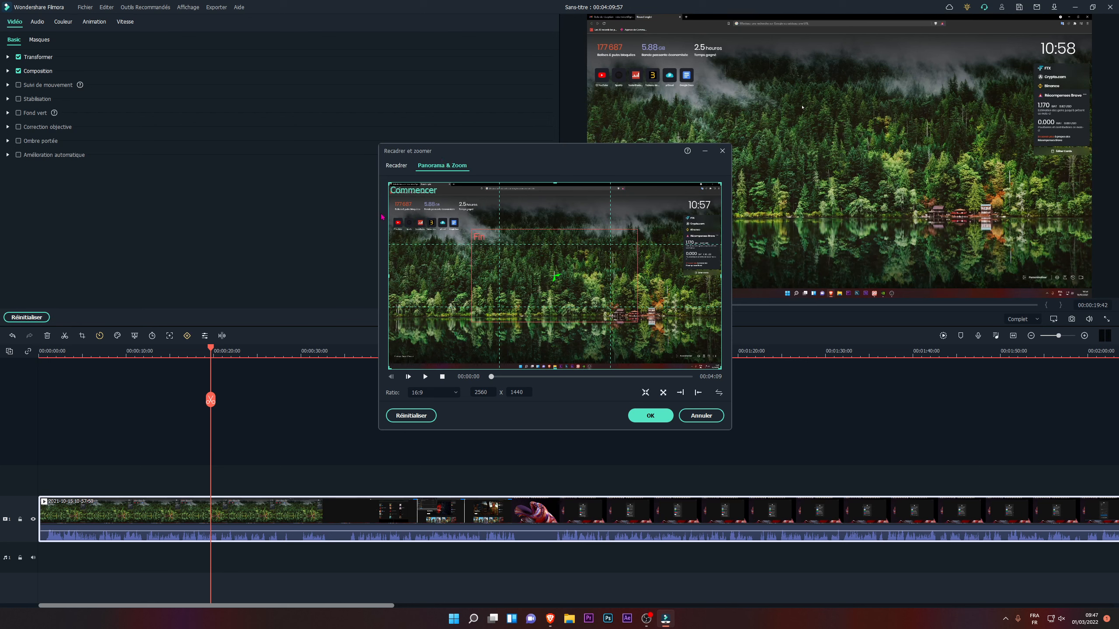
pyautogui.moveTo(516, 275); pyautogui.dragTo(498, 250)
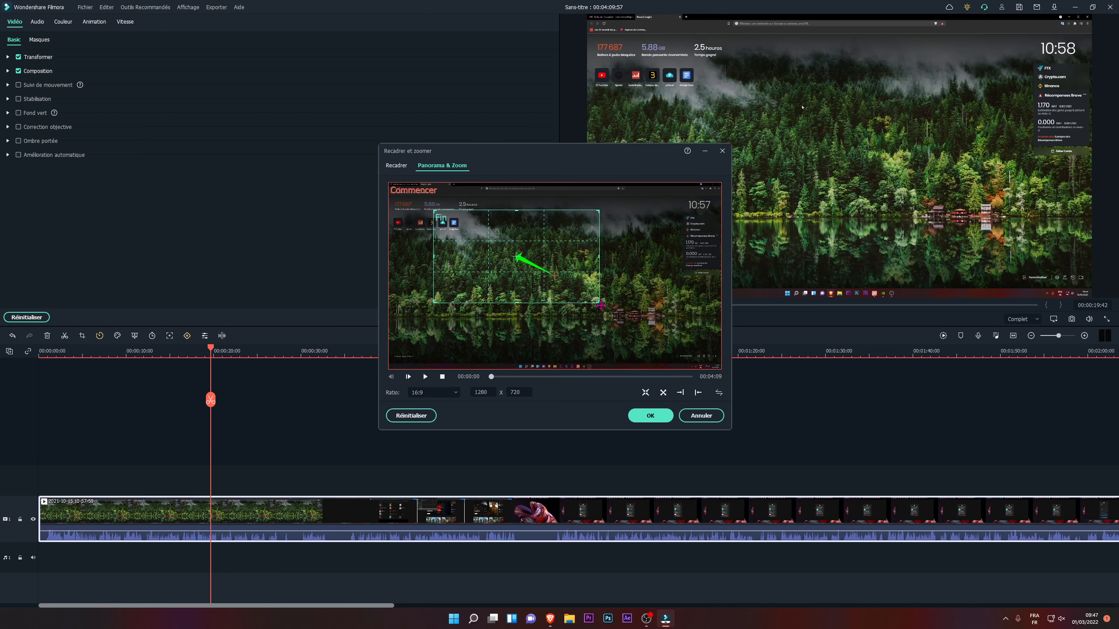
pyautogui.moveTo(599, 304)
pyautogui.mouseDown()
pyautogui.moveTo(707, 365)
pyautogui.moveTo(597, 293)
pyautogui.mouseUp()
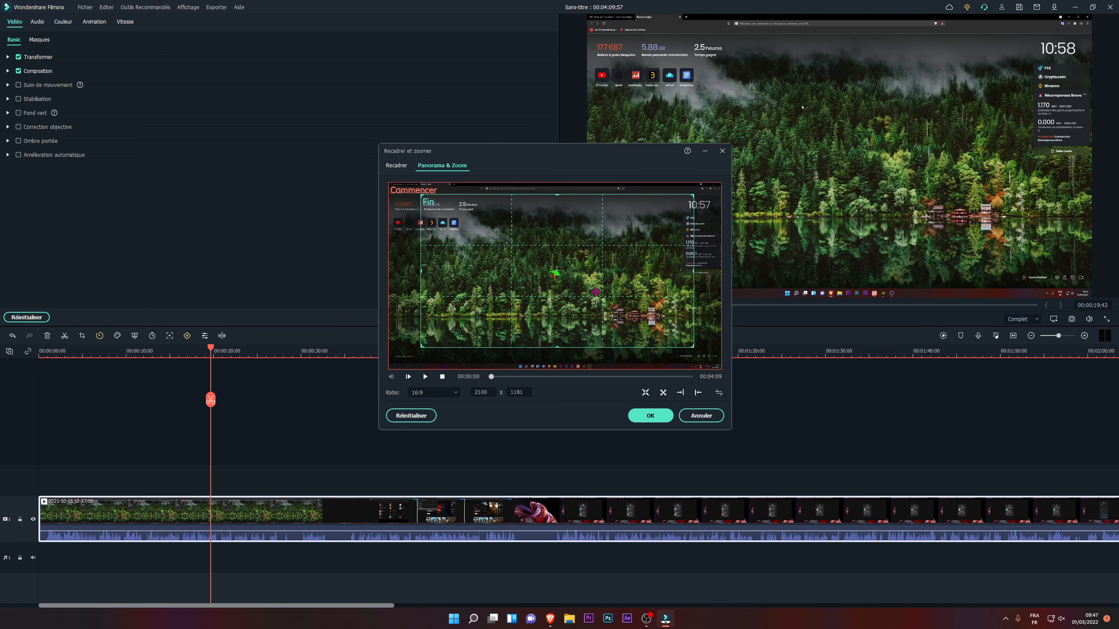
pyautogui.click(650, 415)
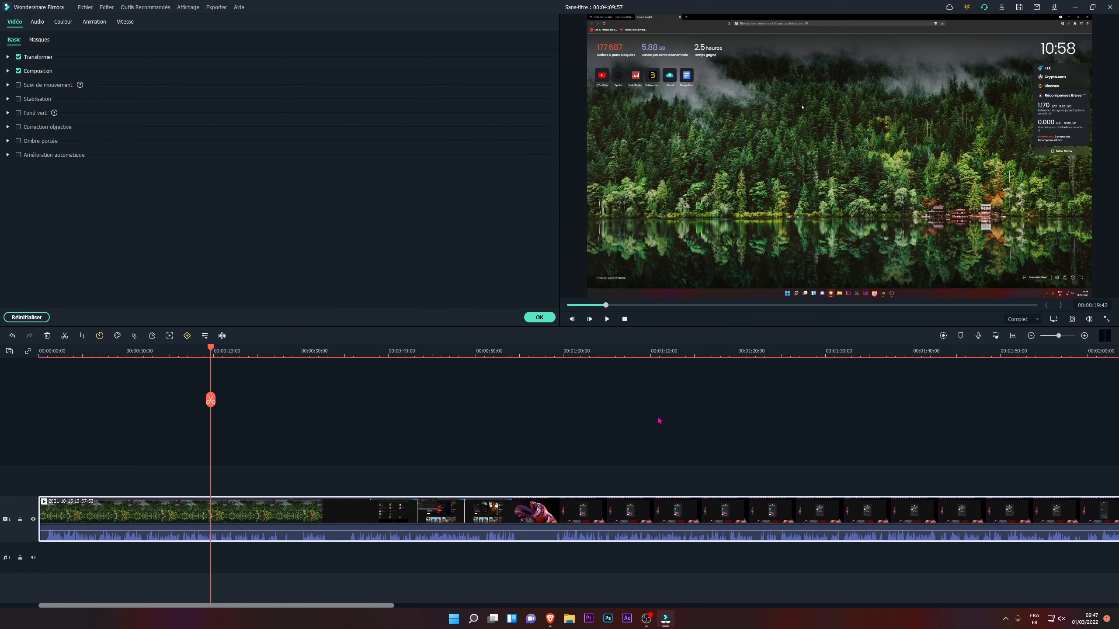
pyautogui.click(41, 350)
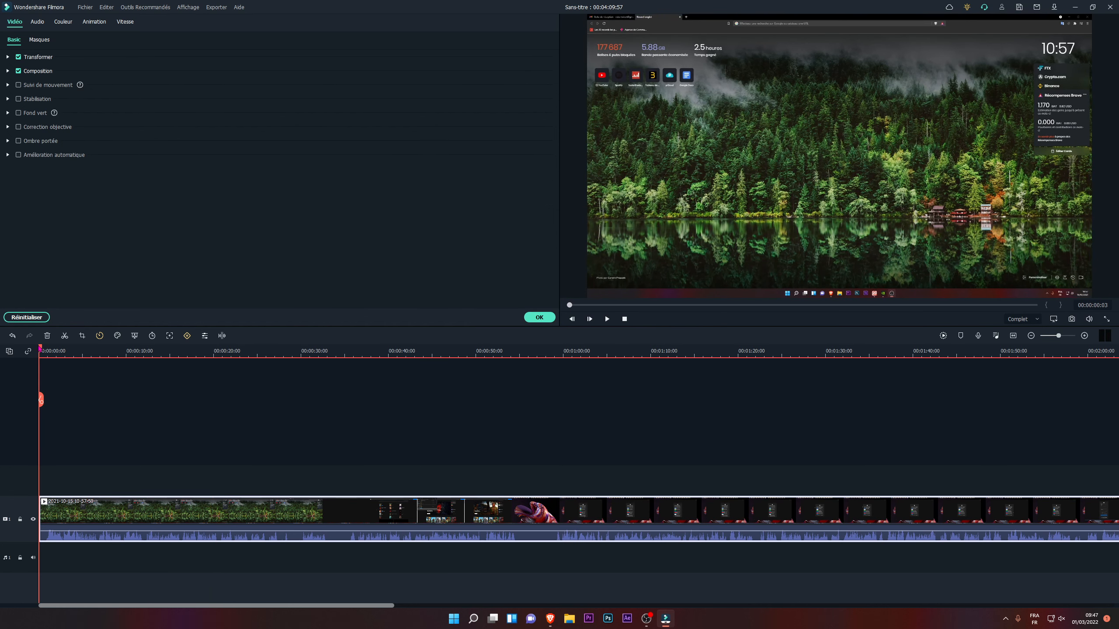
# Play the zoomed clip from the start, view it full screen briefly, close the clip's properties and pause at about 14 seconds
pyautogui.moveTo(40, 348); pyautogui.dragTo(35, 351)
pyautogui.press('space')
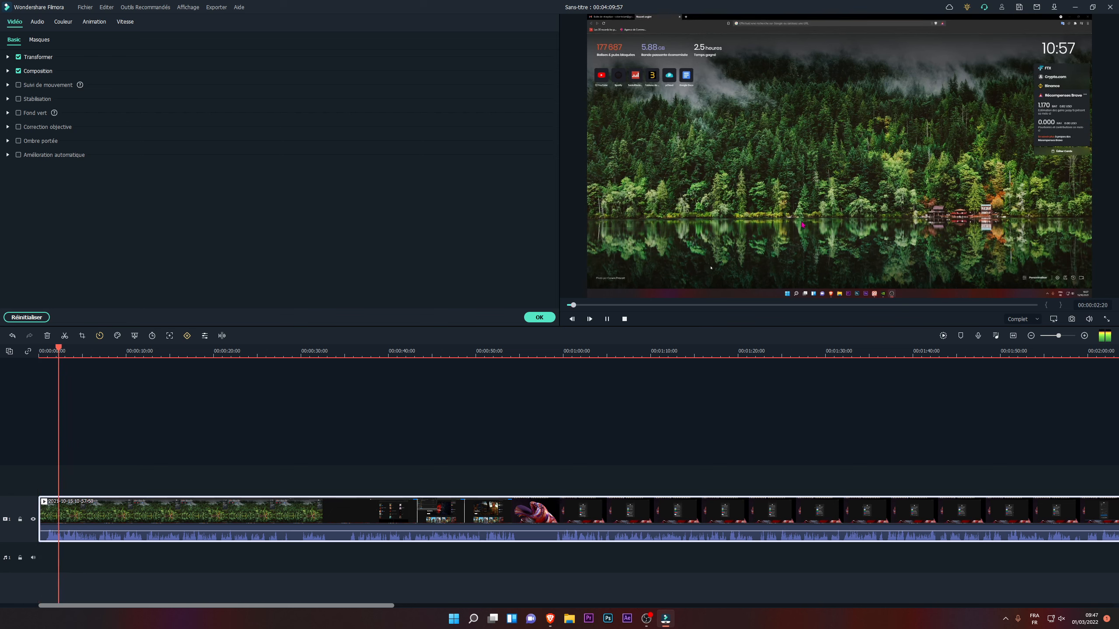
pyautogui.click(1106, 319)
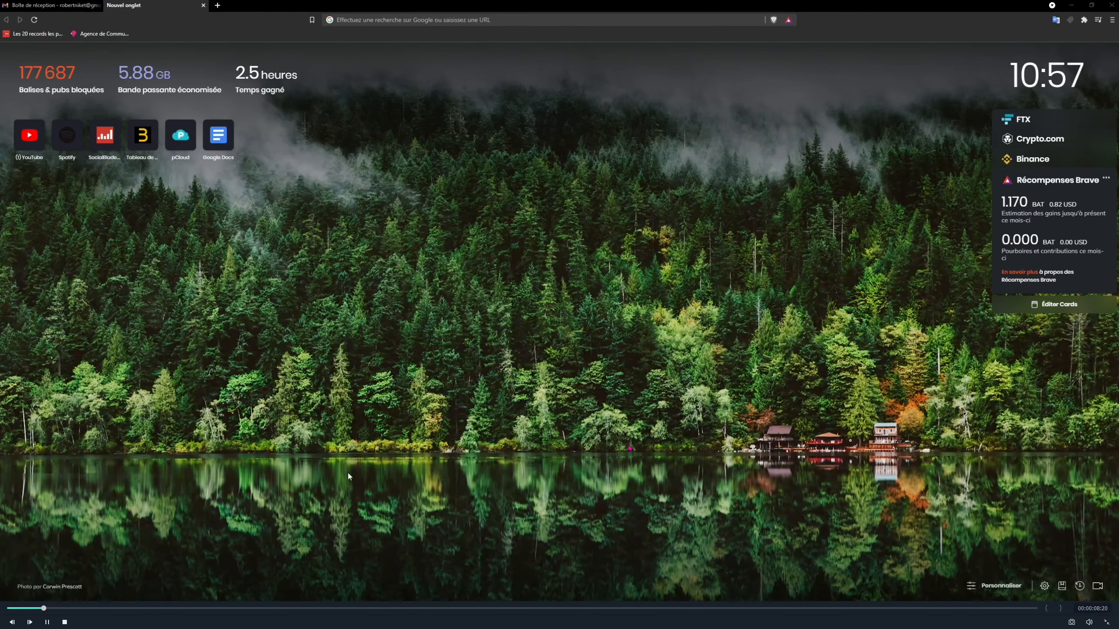
pyautogui.click(1106, 622)
pyautogui.click(538, 318)
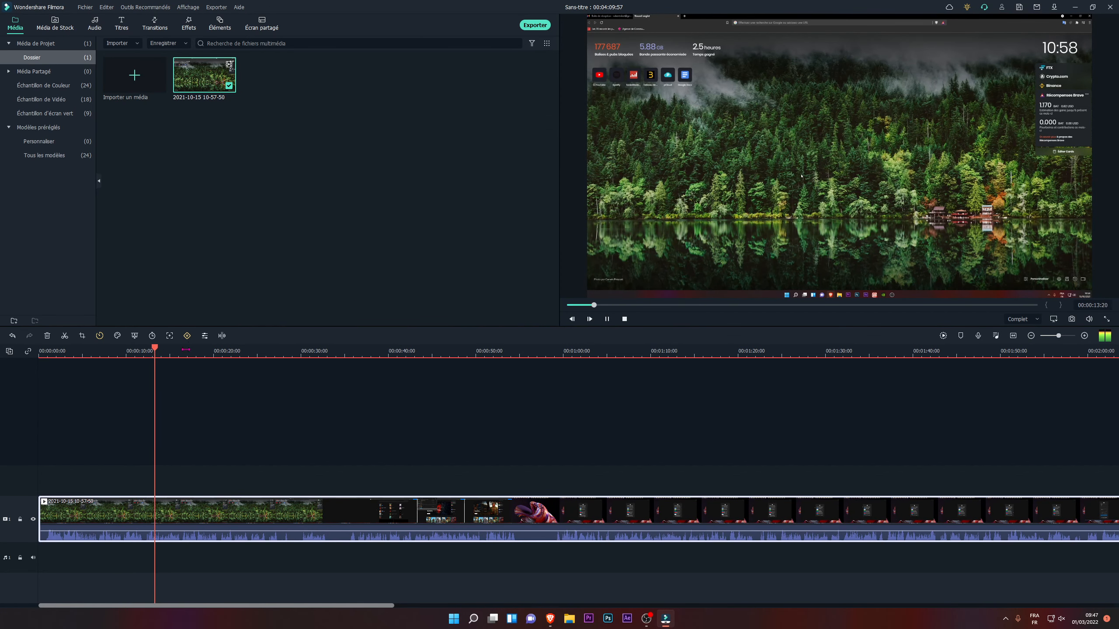
pyautogui.click(607, 319)
# Place the Explosion02 green-screen sample above the main video at about 14 seconds and open its clip properties
pyautogui.click(45, 113)
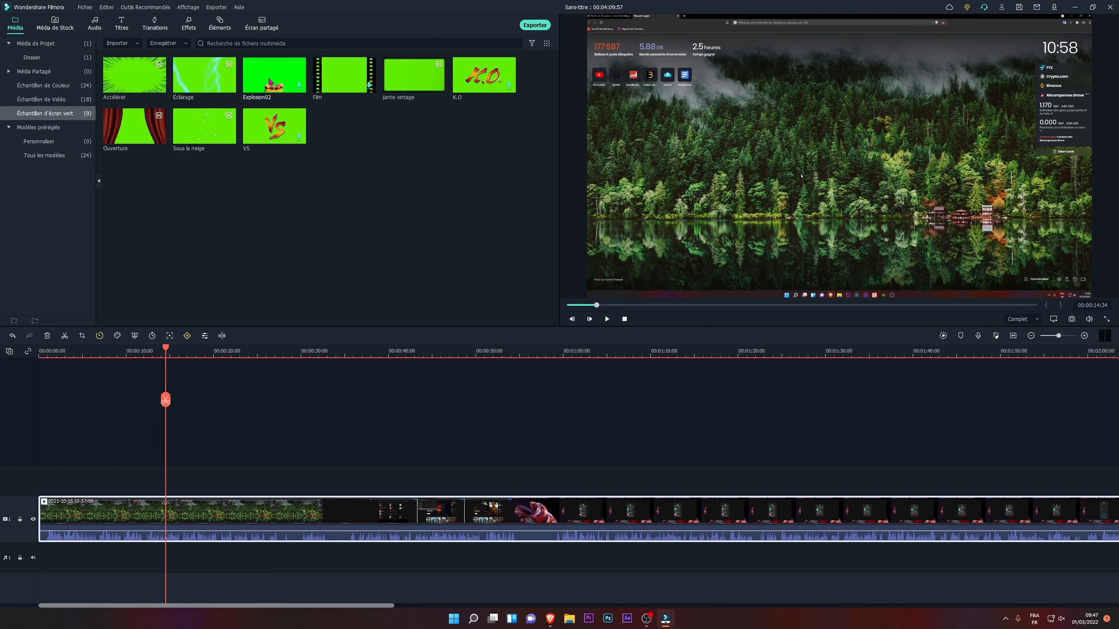
pyautogui.moveTo(275, 80); pyautogui.dragTo(171, 463)
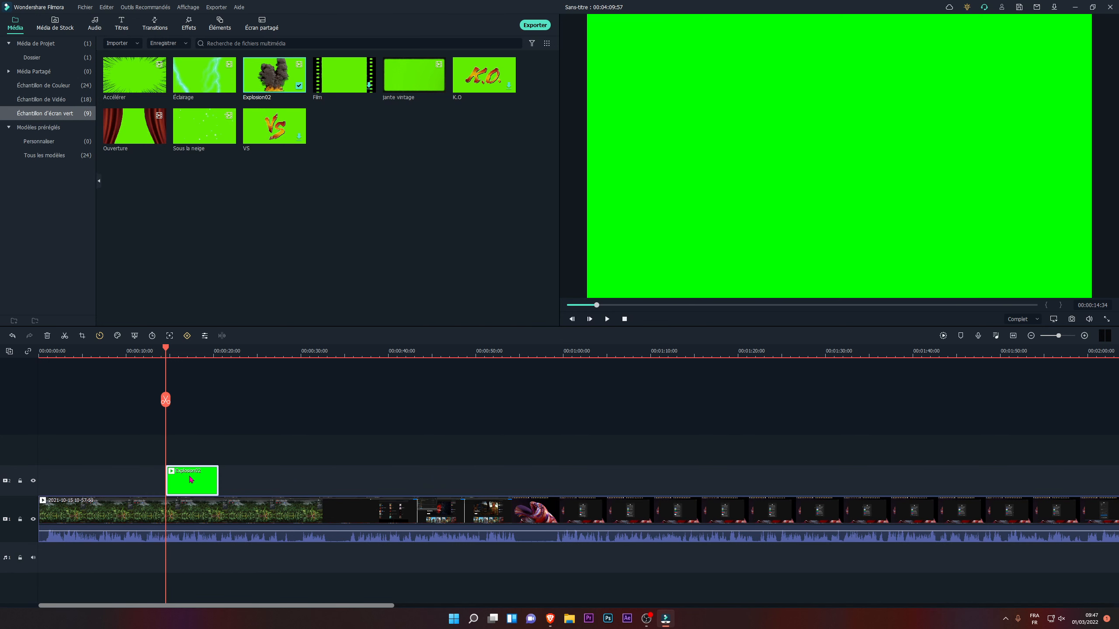
pyautogui.doubleClick(191, 480)
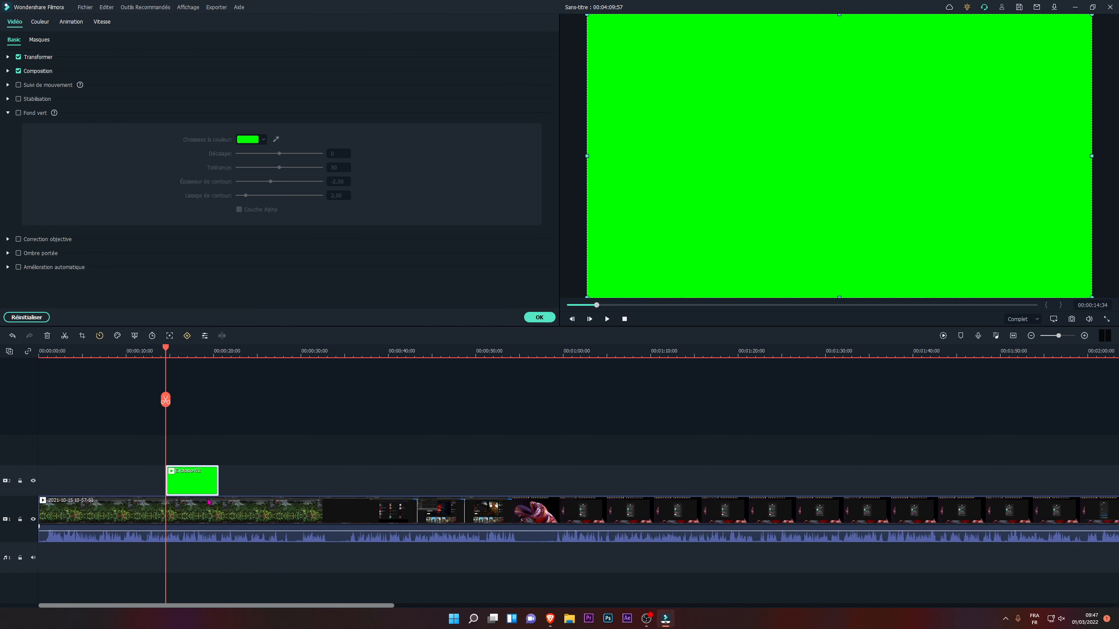
pyautogui.click(267, 479)
pyautogui.doubleClick(188, 482)
pyautogui.click(239, 503)
pyautogui.click(199, 469)
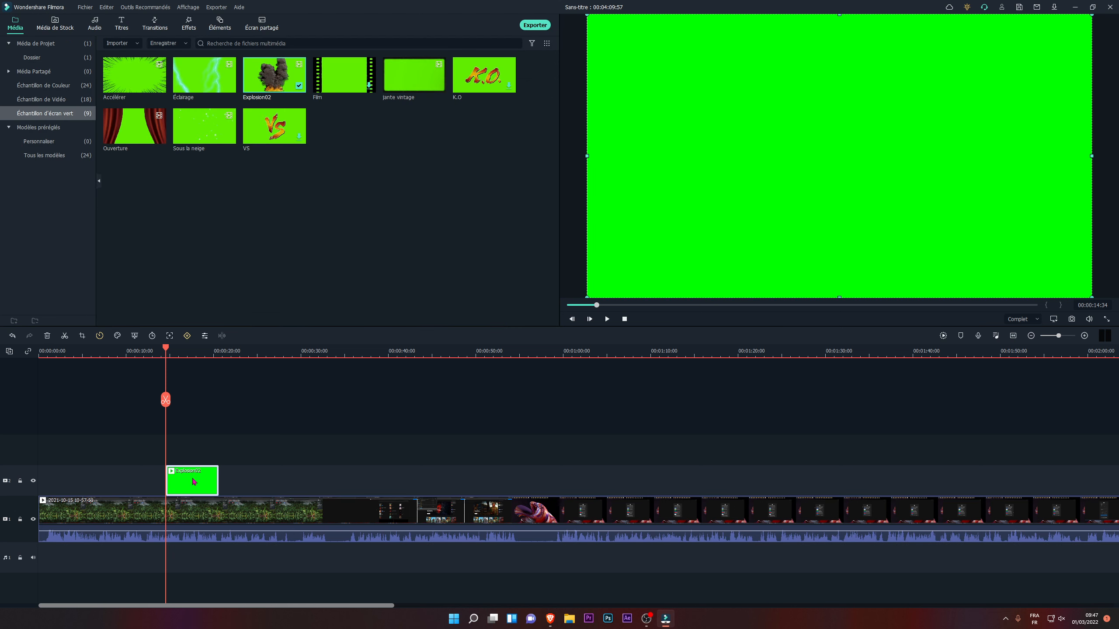
pyautogui.doubleClick(191, 475)
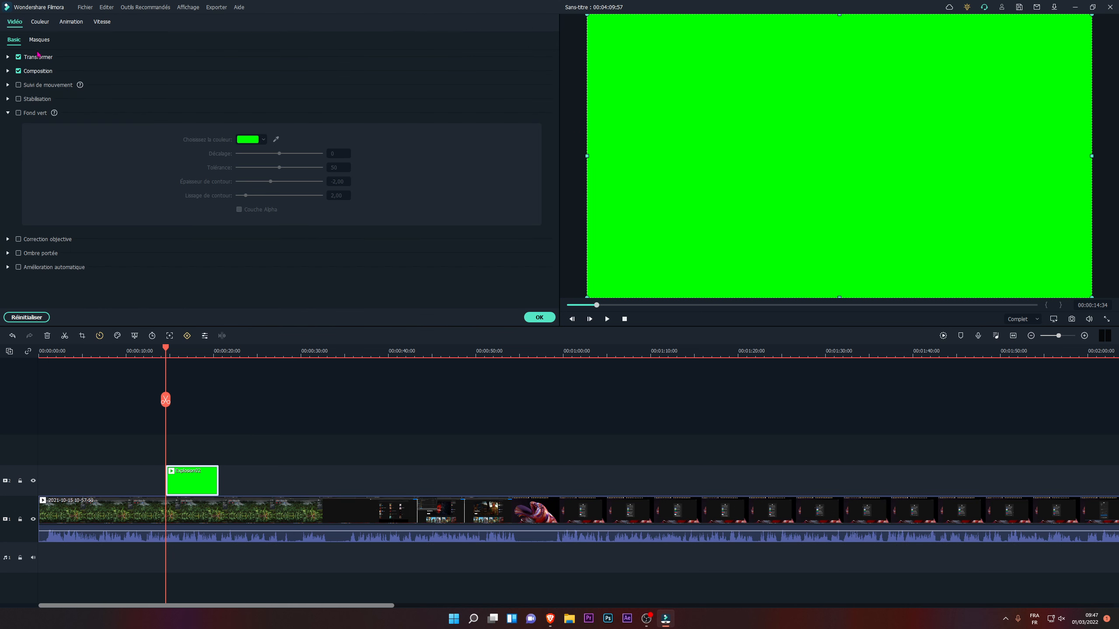
# Review the explosion clip's colour, animation and speed settings, and expand its Suivi de mouvement and Stabilisation options
pyautogui.click(34, 22)
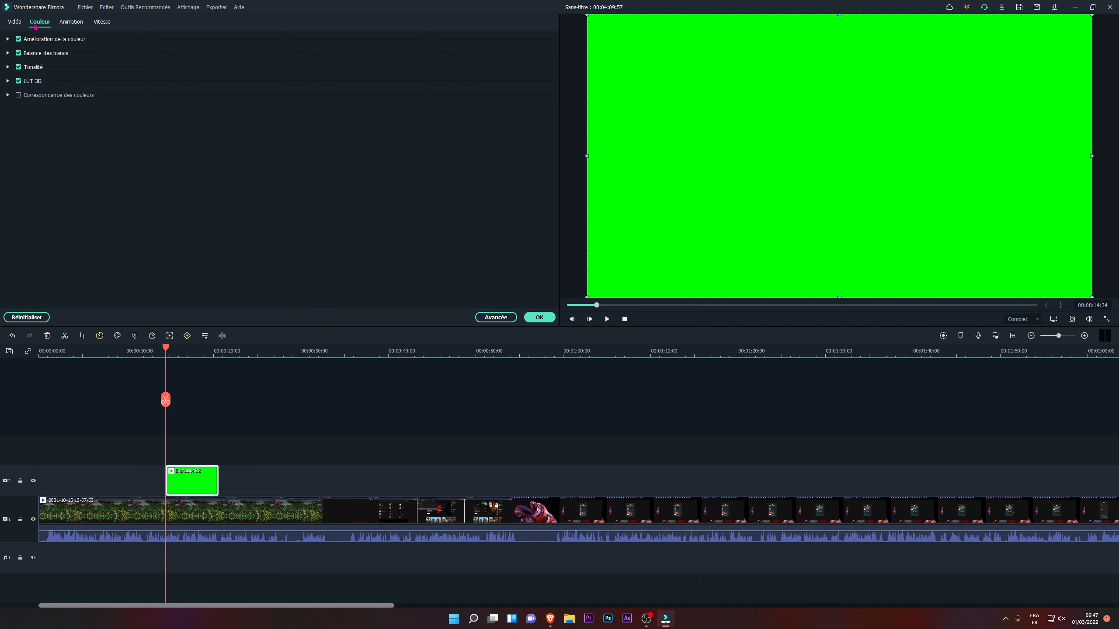
pyautogui.click(76, 24)
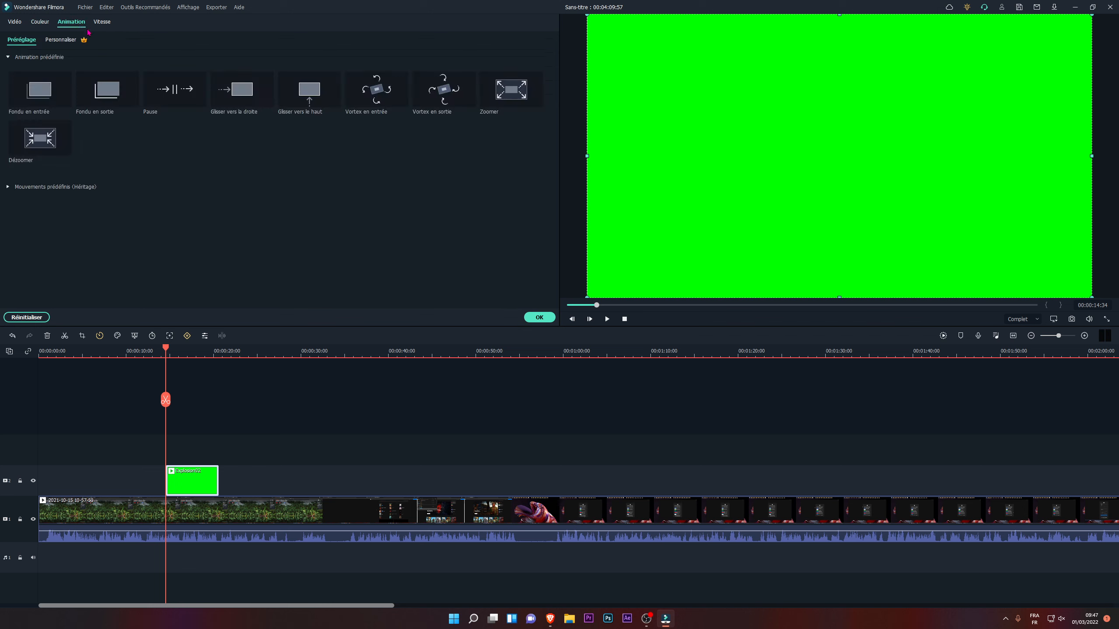
pyautogui.click(53, 41)
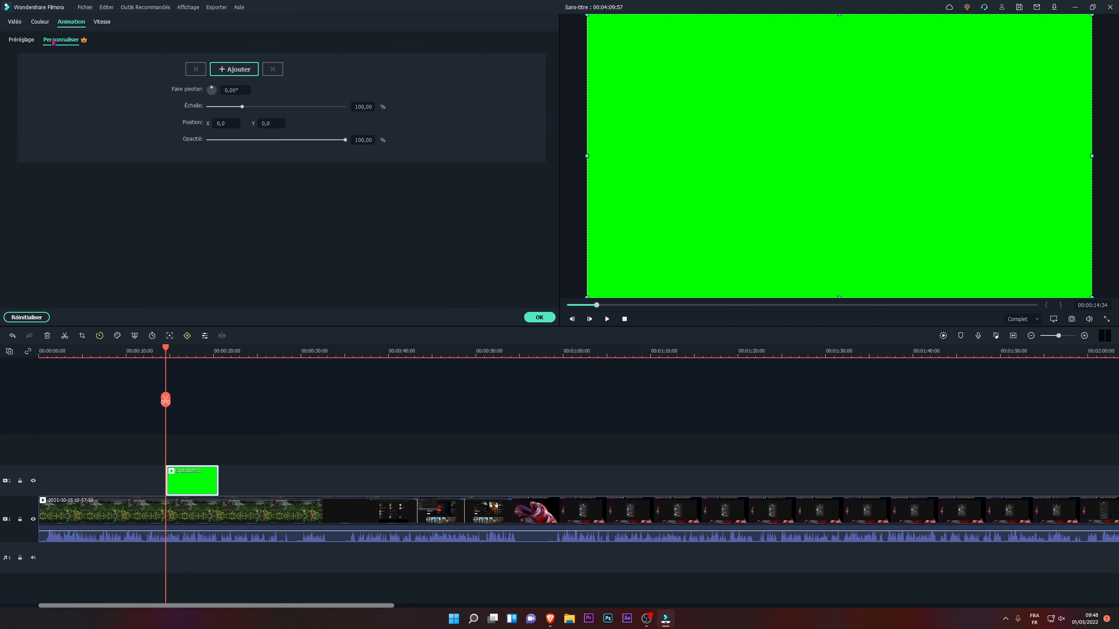
pyautogui.click(20, 41)
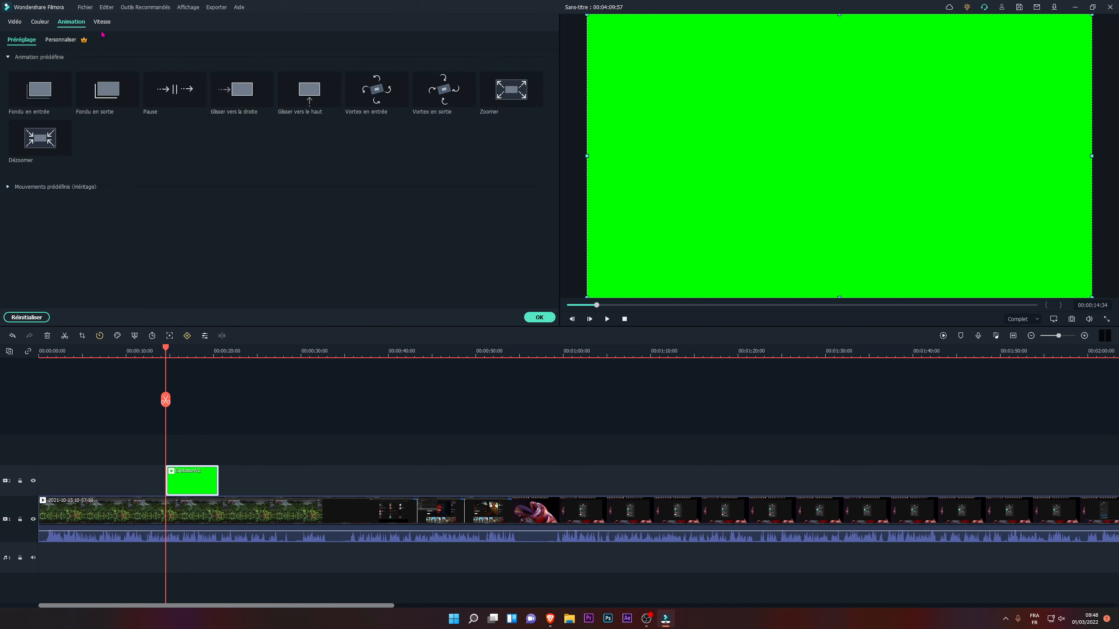
pyautogui.click(105, 23)
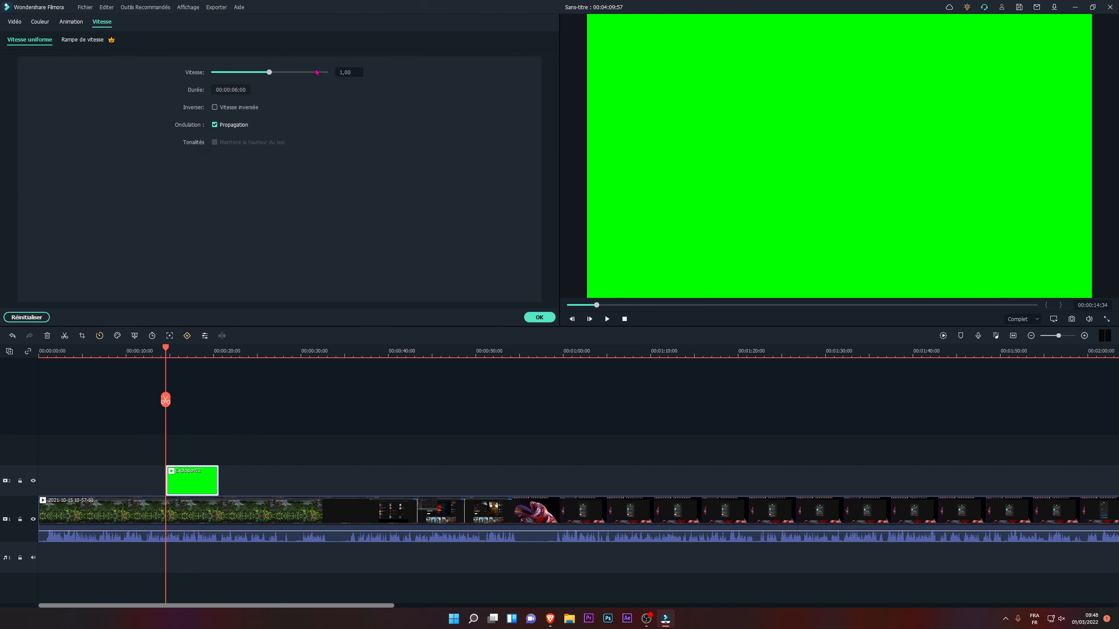
pyautogui.click(14, 22)
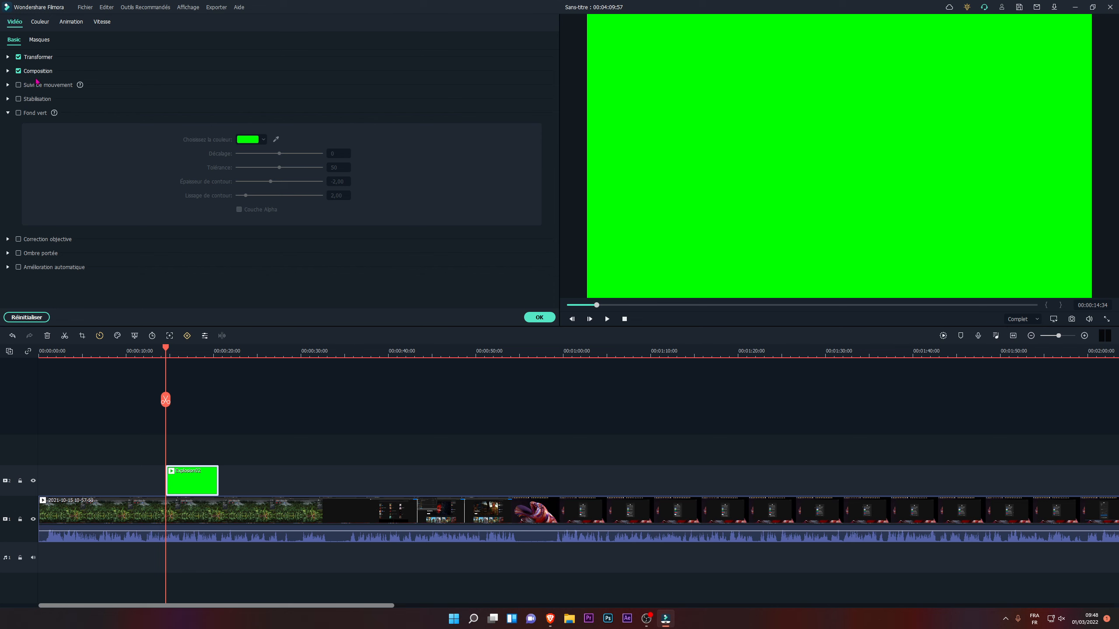
pyautogui.click(8, 86)
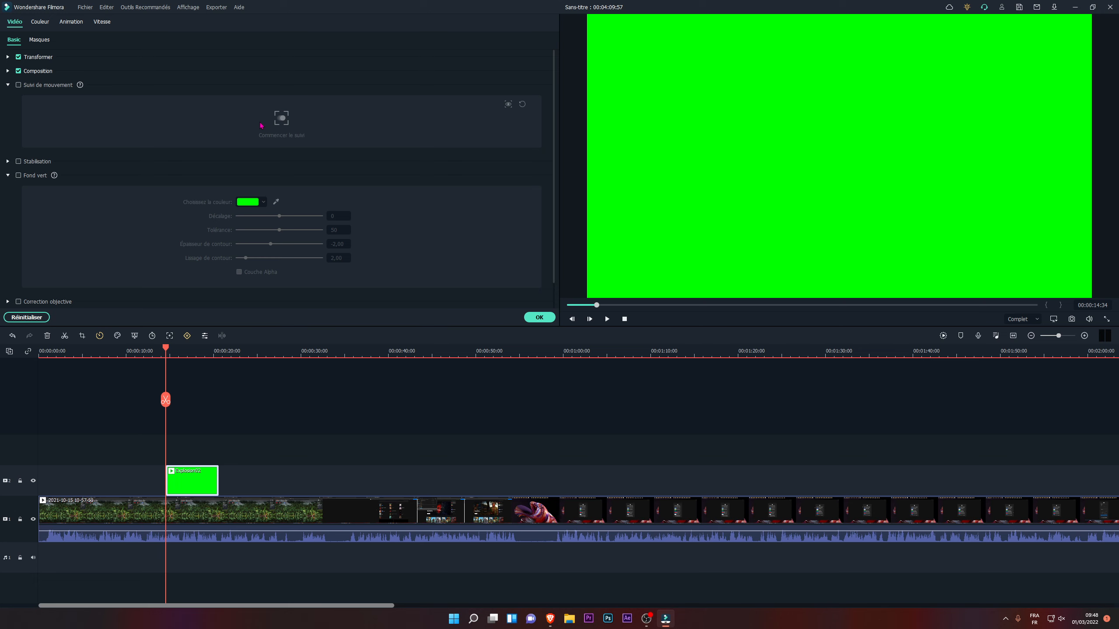
pyautogui.click(31, 162)
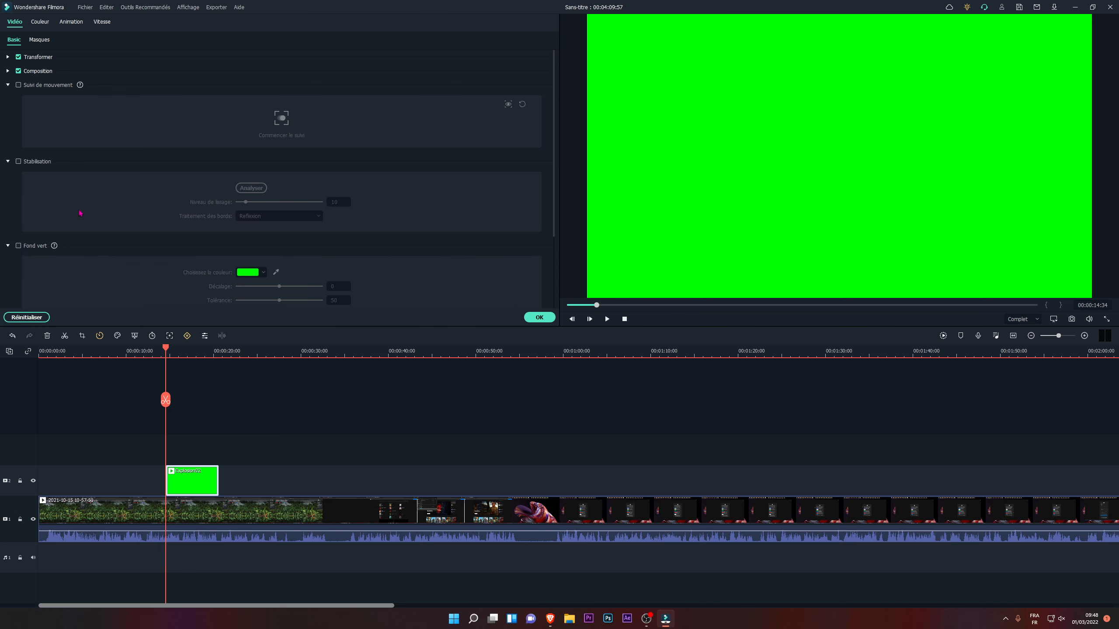
pyautogui.scroll(-2, 161, 202)
pyautogui.scroll(-1, 249, 238)
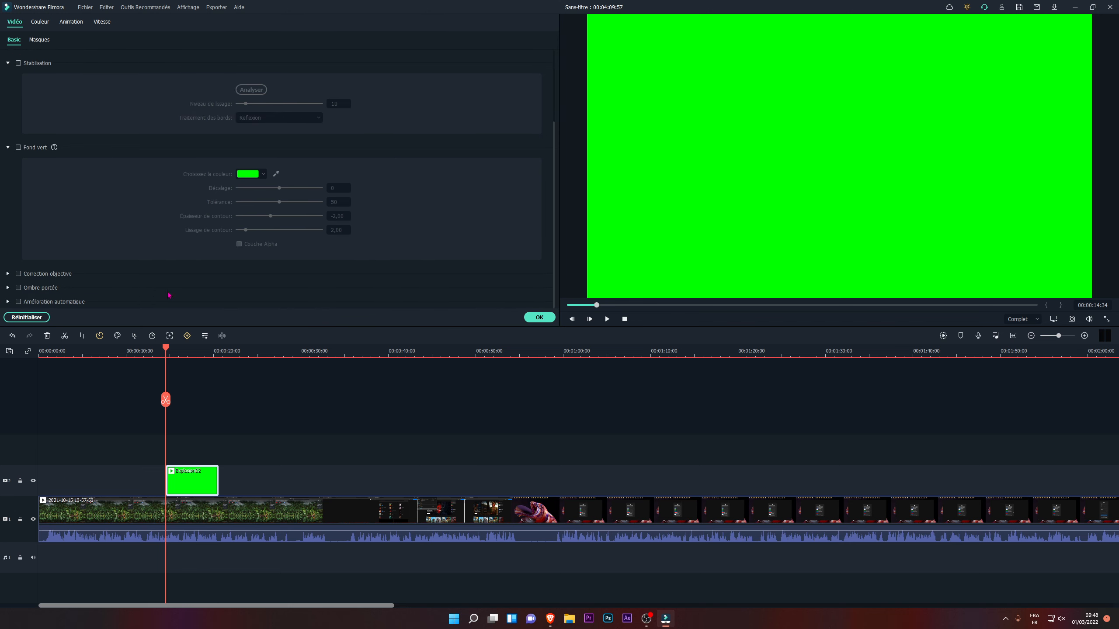
pyautogui.scroll(2, 190, 309)
pyautogui.scroll(-2, 91, 266)
# Enable Fond vert on the explosion clip and sample its green background as the key colour at about 17 seconds
pyautogui.click(18, 148)
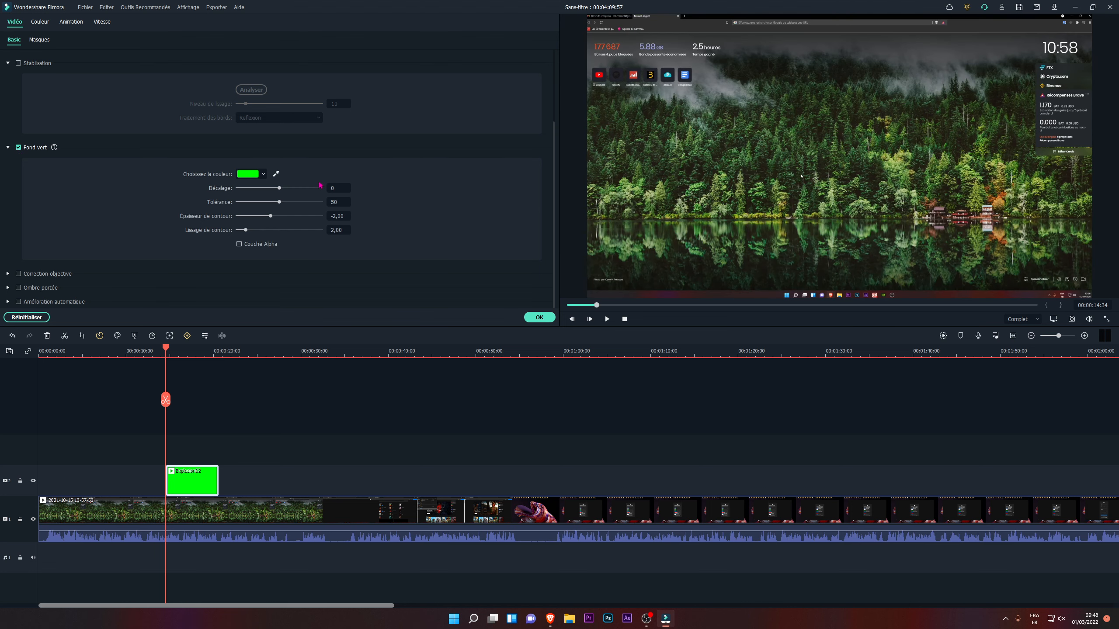
pyautogui.moveTo(167, 363); pyautogui.dragTo(188, 363)
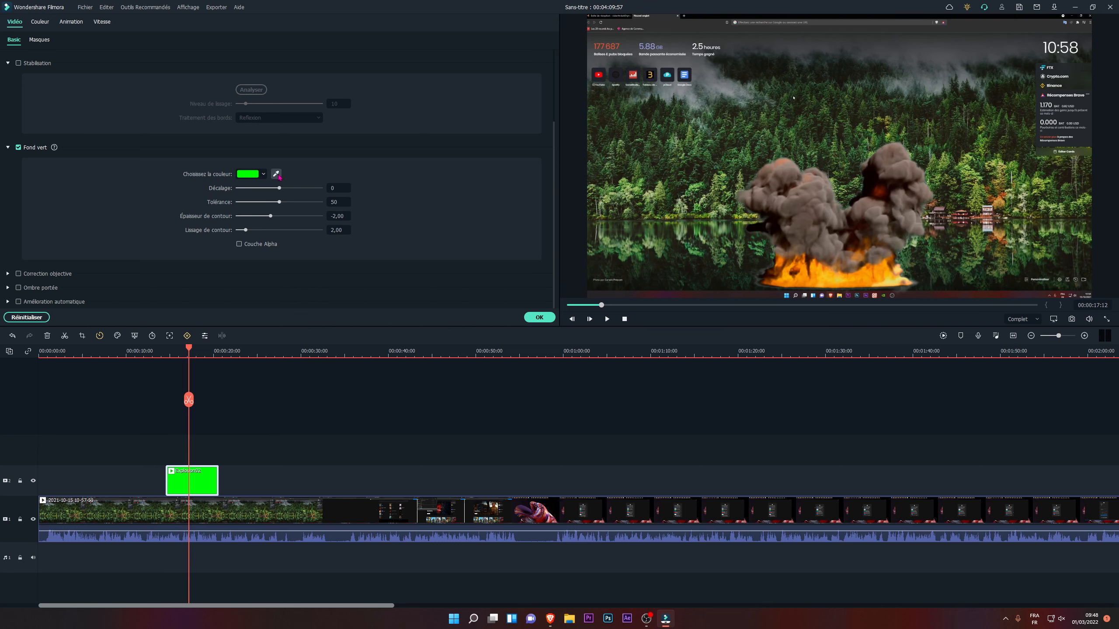
pyautogui.click(276, 173)
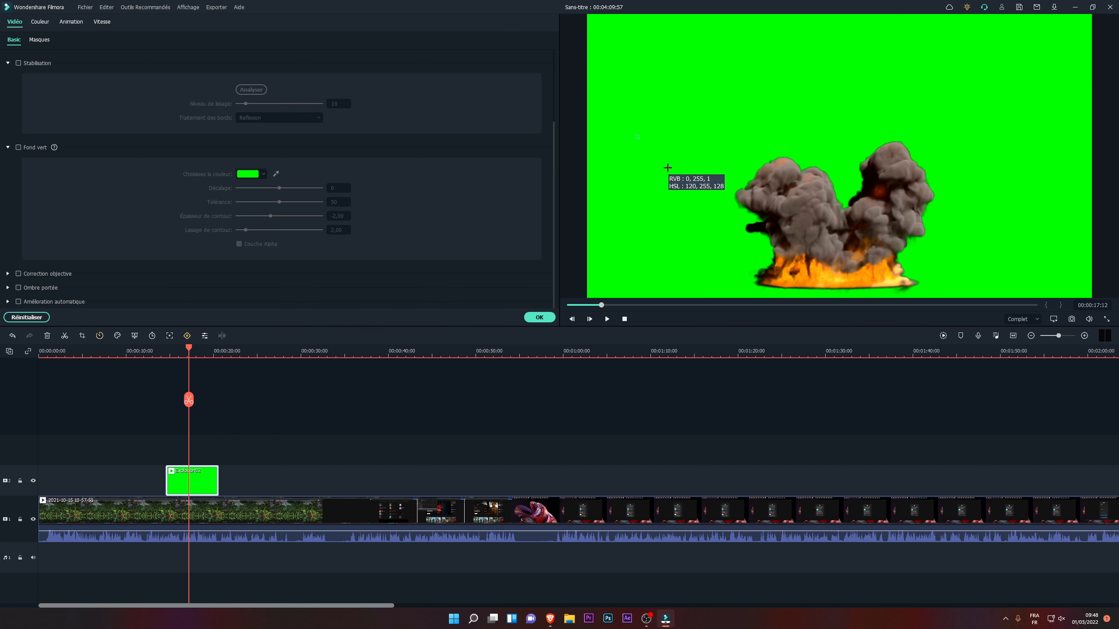
pyautogui.click(667, 168)
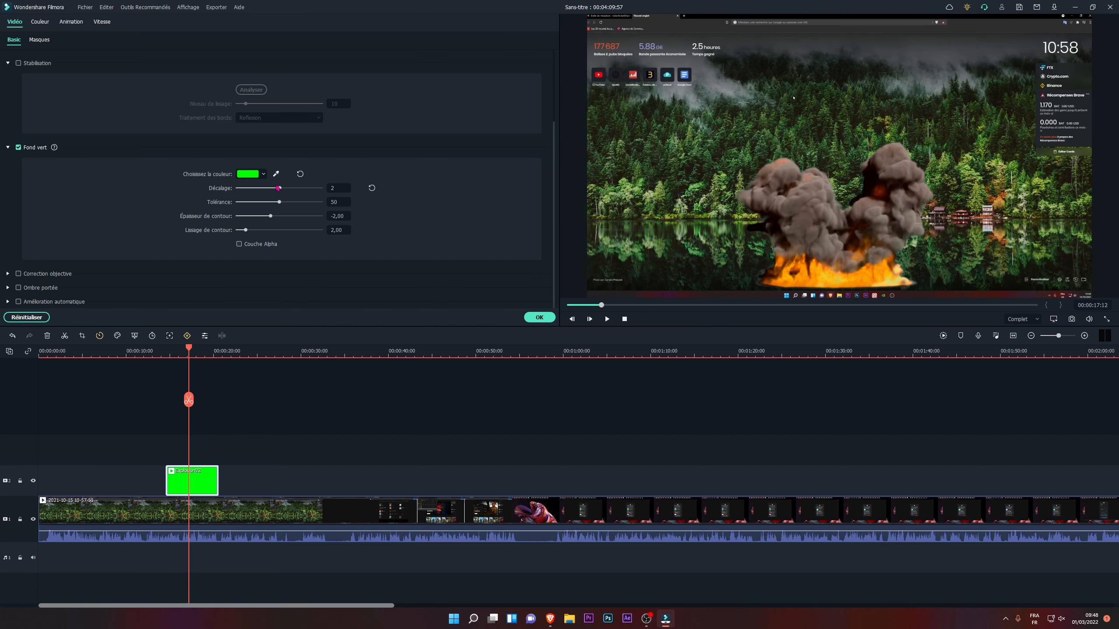
# Set the green-screen key's Décalage to 11, Tolérance to 61, Épaisseur de contour to 10,00 and Lissage de contour to 20,00, and confirm
pyautogui.moveTo(280, 188); pyautogui.dragTo(322, 216)
pyautogui.moveTo(246, 233); pyautogui.dragTo(345, 228)
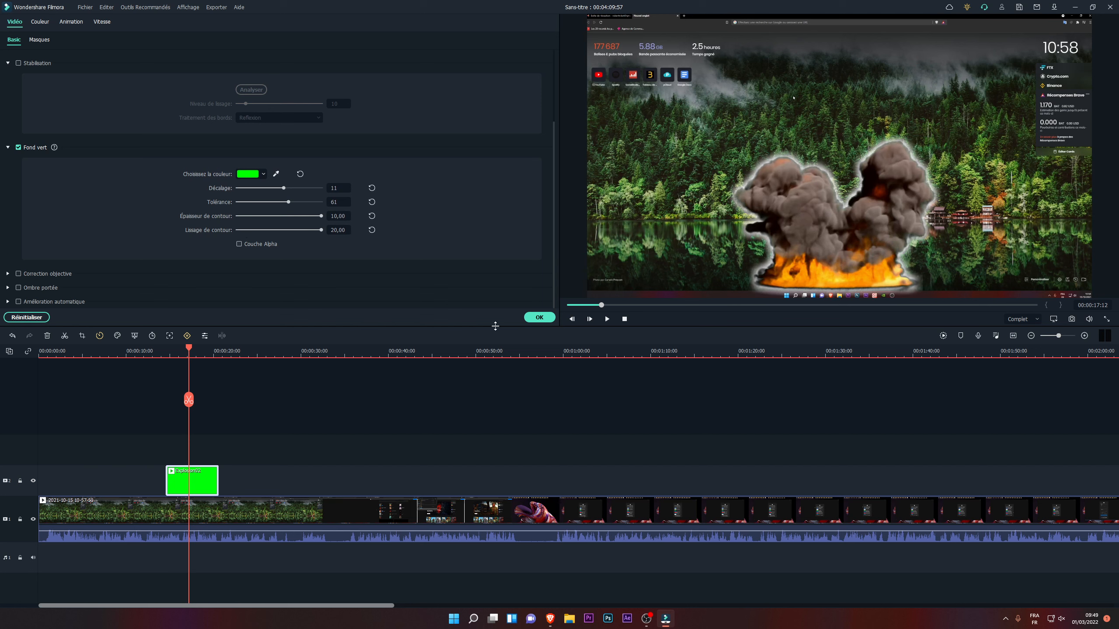
pyautogui.click(539, 317)
# Play the keyed explosion over the main video from about 13 seconds to the end of the overlay clip
pyautogui.click(156, 355)
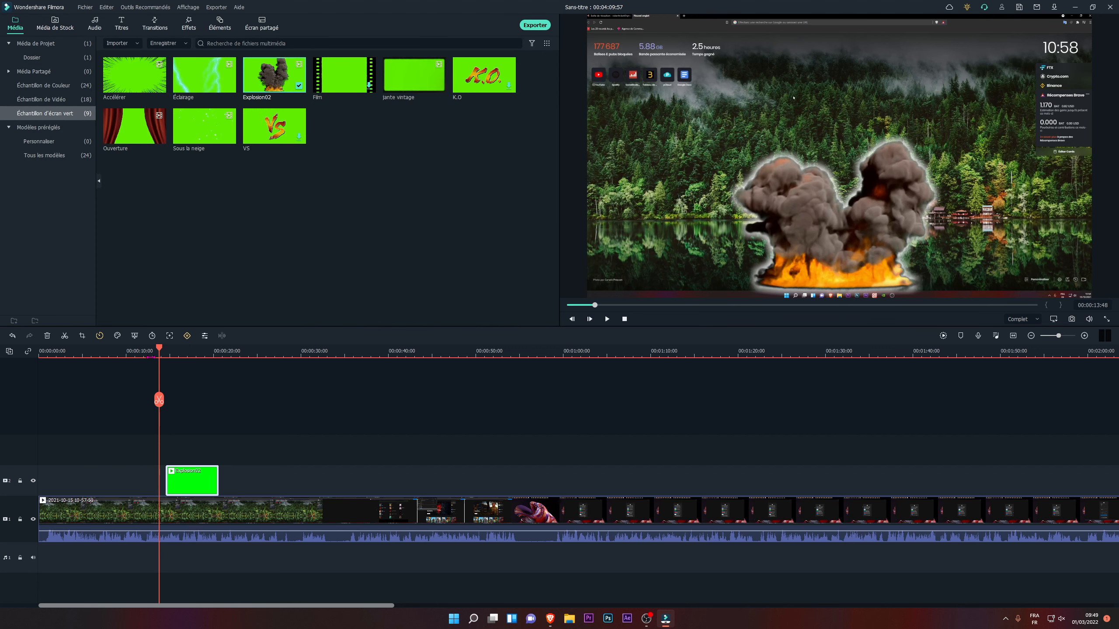
pyautogui.press('space')
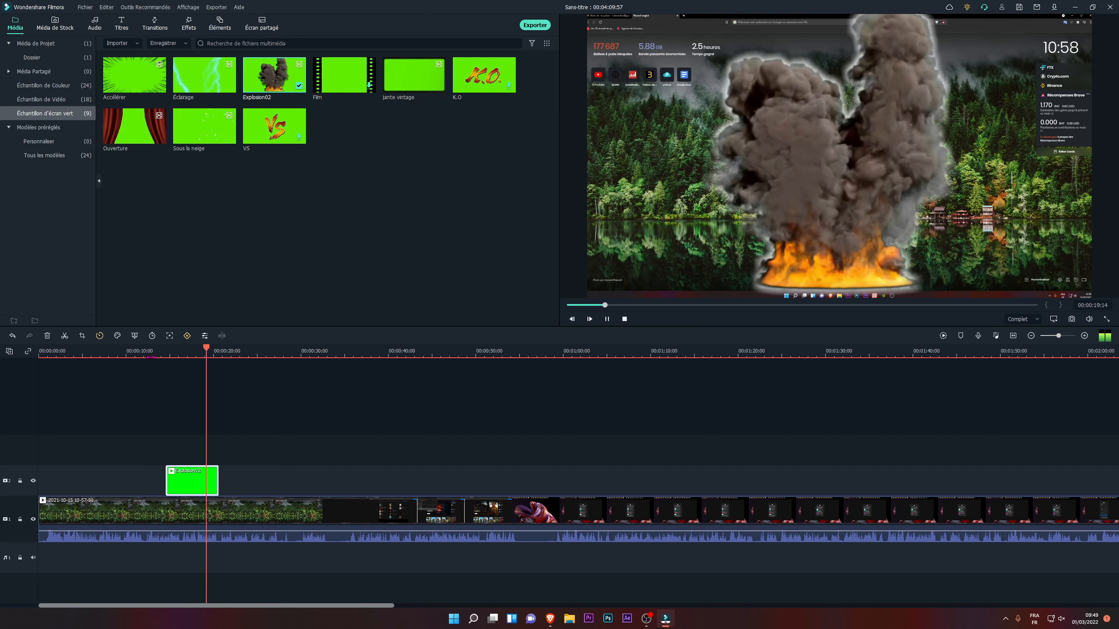
pyautogui.press('space')
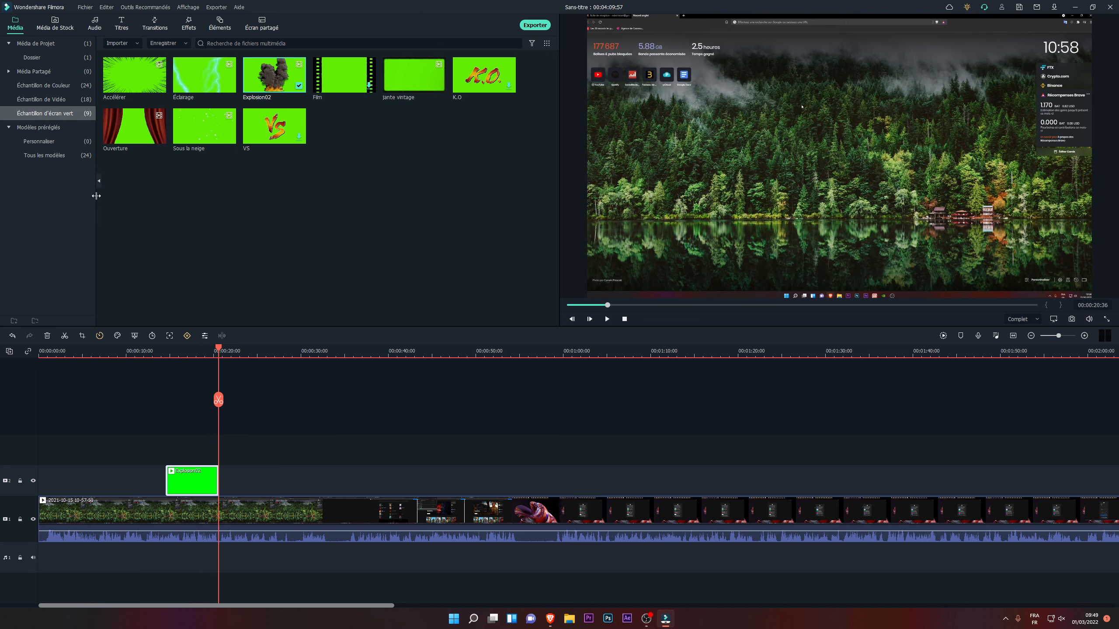